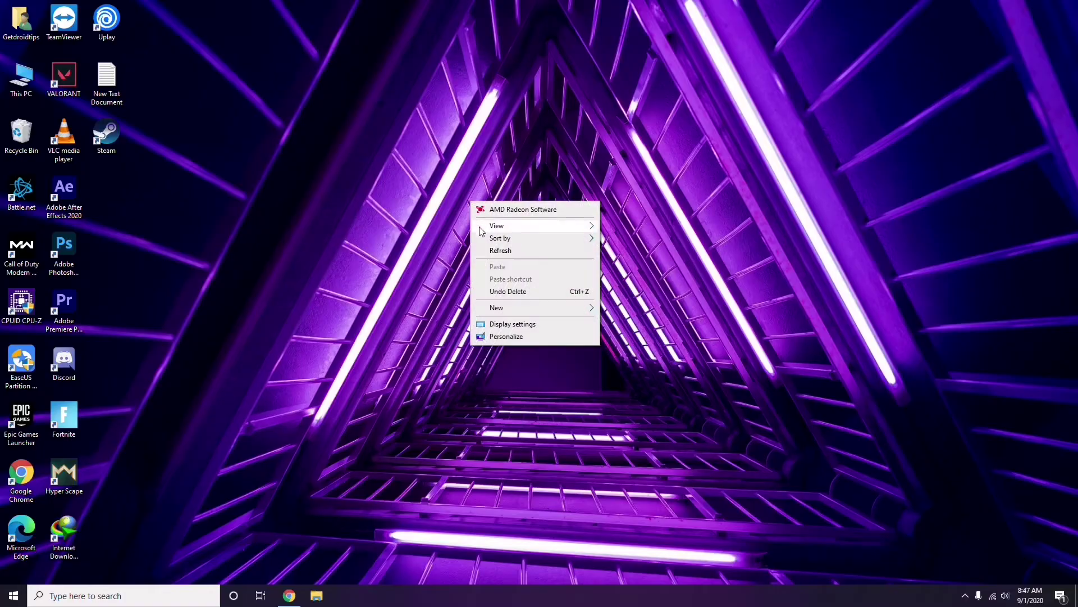
{"action": "left_click", "coordinate": [499, 252]}
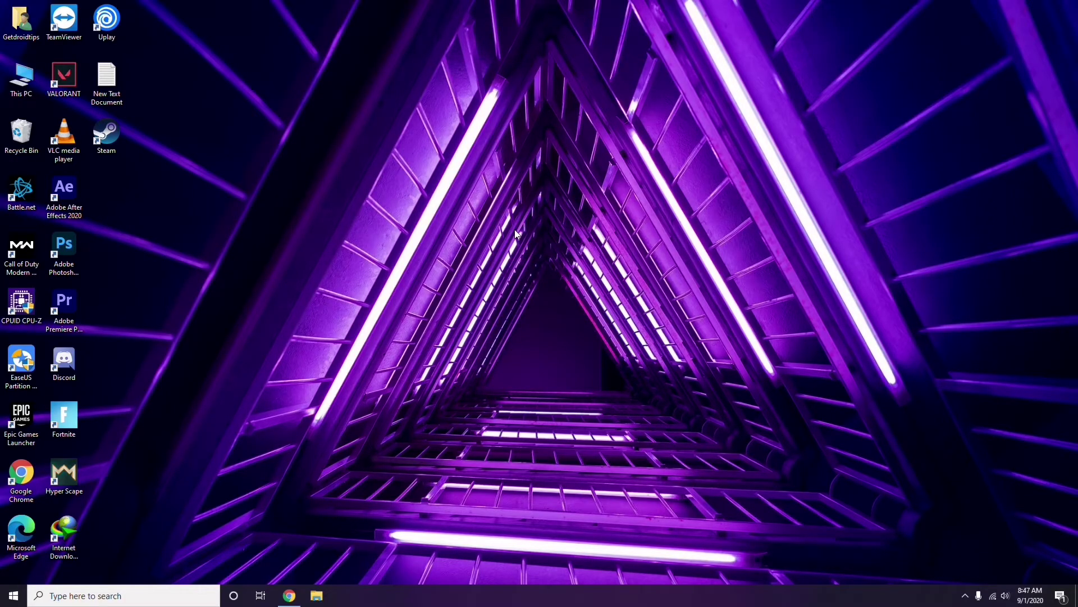
{"action": "right_click", "coordinate": [409, 157]}
{"action": "left_click", "coordinate": [436, 206]}
Open Computer Management for This PC, view the hardware categories in Device Manager, and close the window.
{"action": "right_click", "coordinate": [24, 94]}
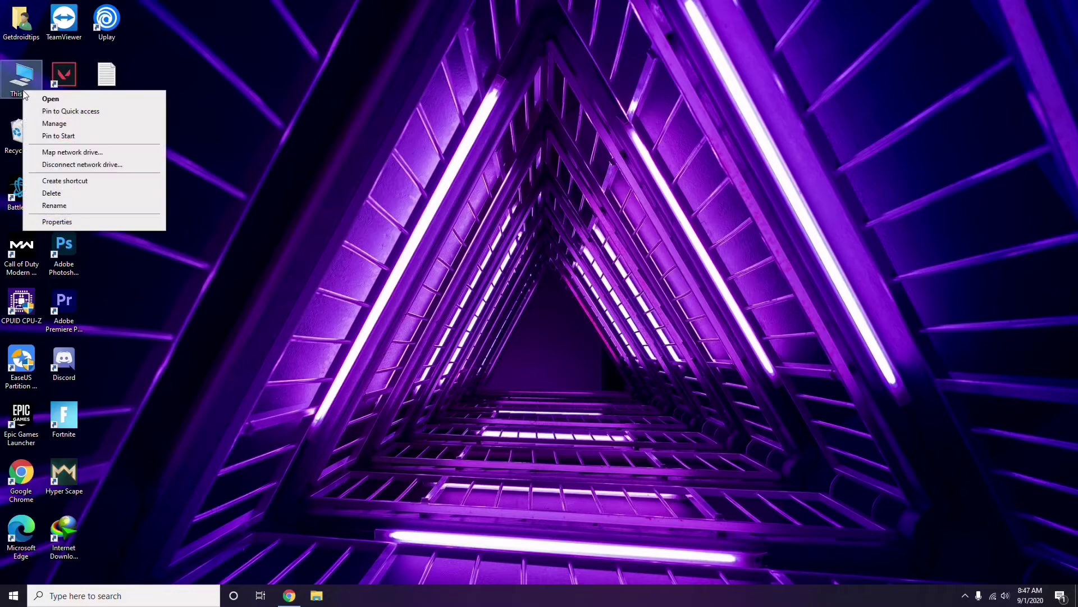
{"action": "left_click", "coordinate": [60, 125]}
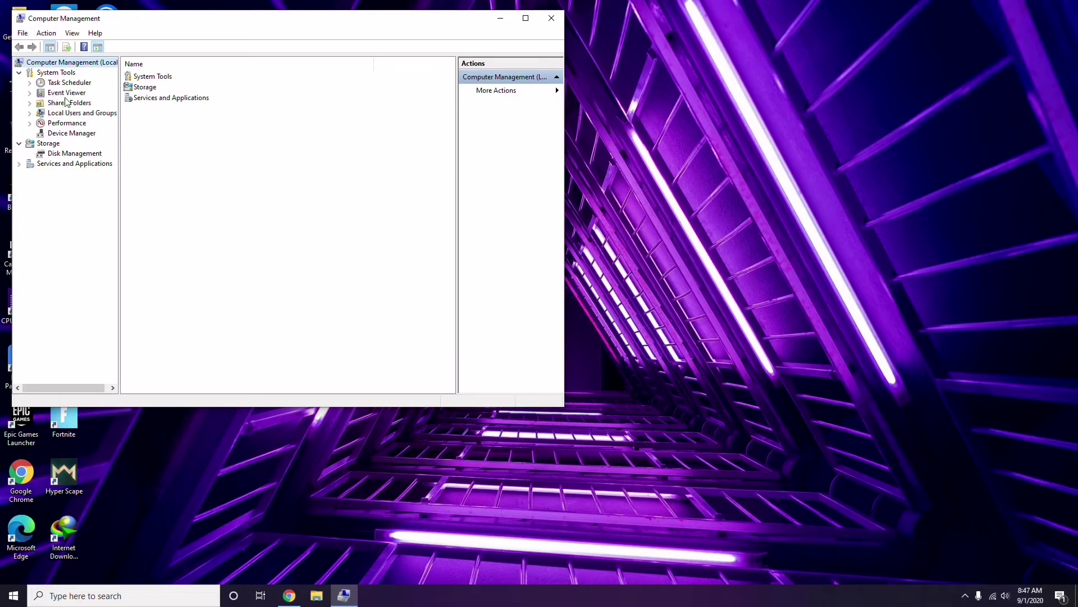
{"action": "left_click", "coordinate": [65, 133]}
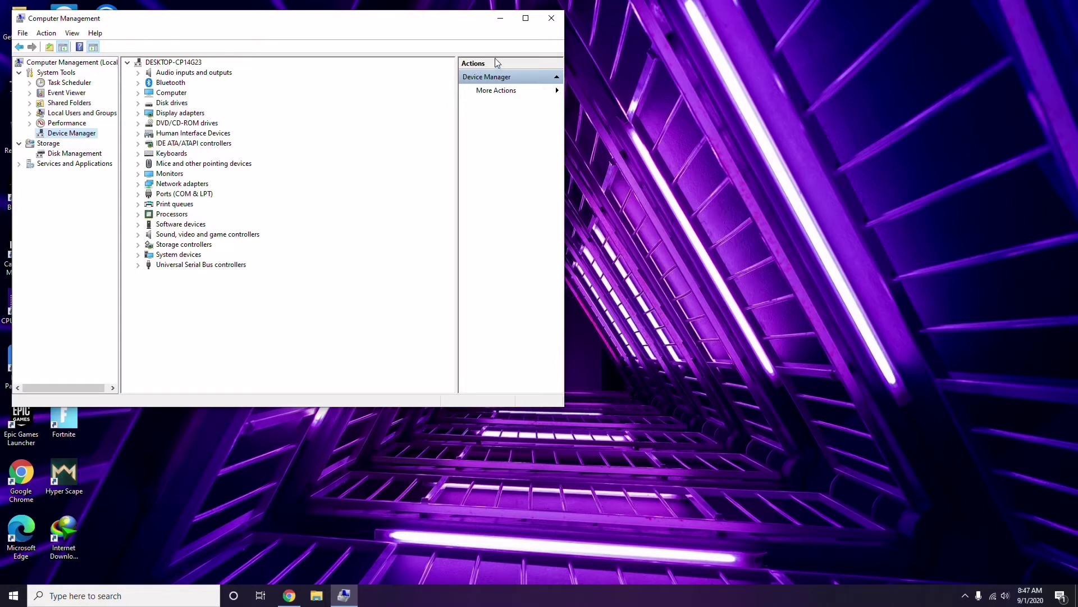
{"action": "left_click", "coordinate": [552, 18]}
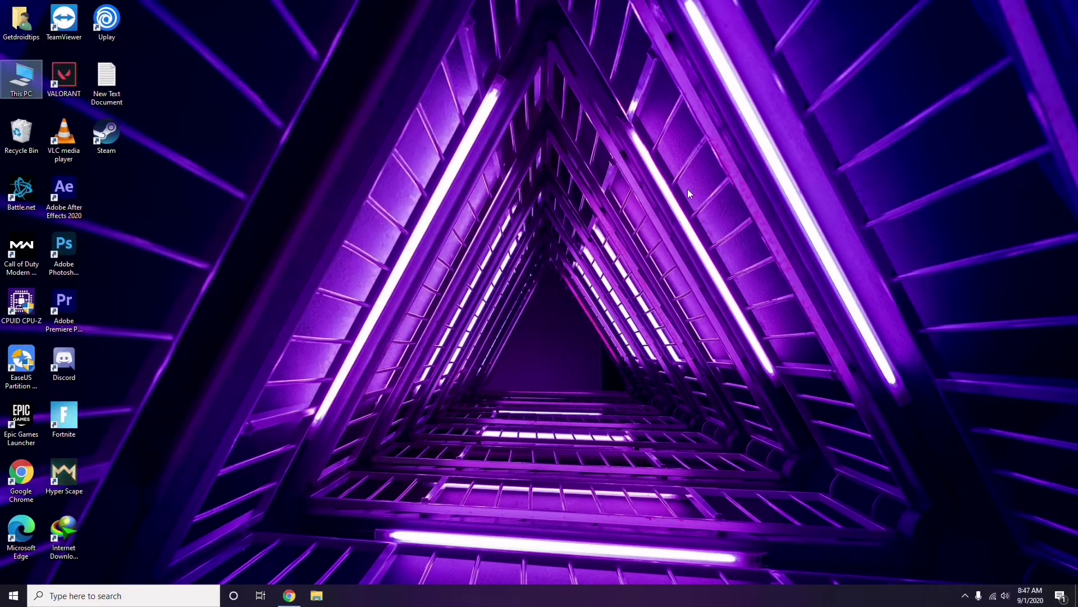
Switch to AMD Radeon Software, look over its System, Graphics, Display and Home pages for driver updates, and close it.
{"action": "left_click", "coordinate": [964, 596]}
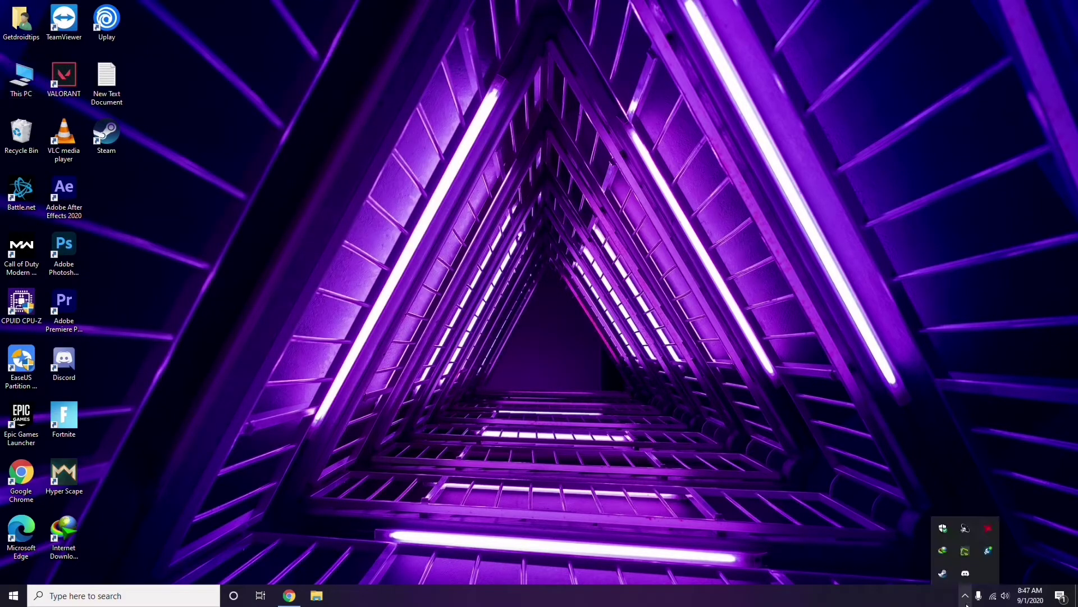
{"action": "left_click", "coordinate": [987, 529]}
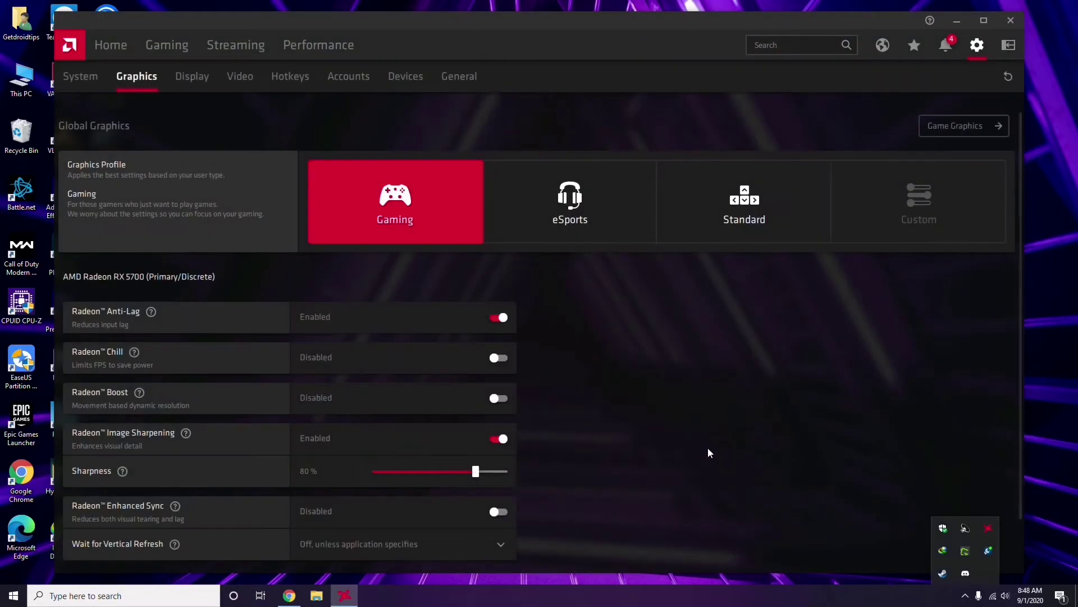
{"action": "left_click", "coordinate": [92, 79]}
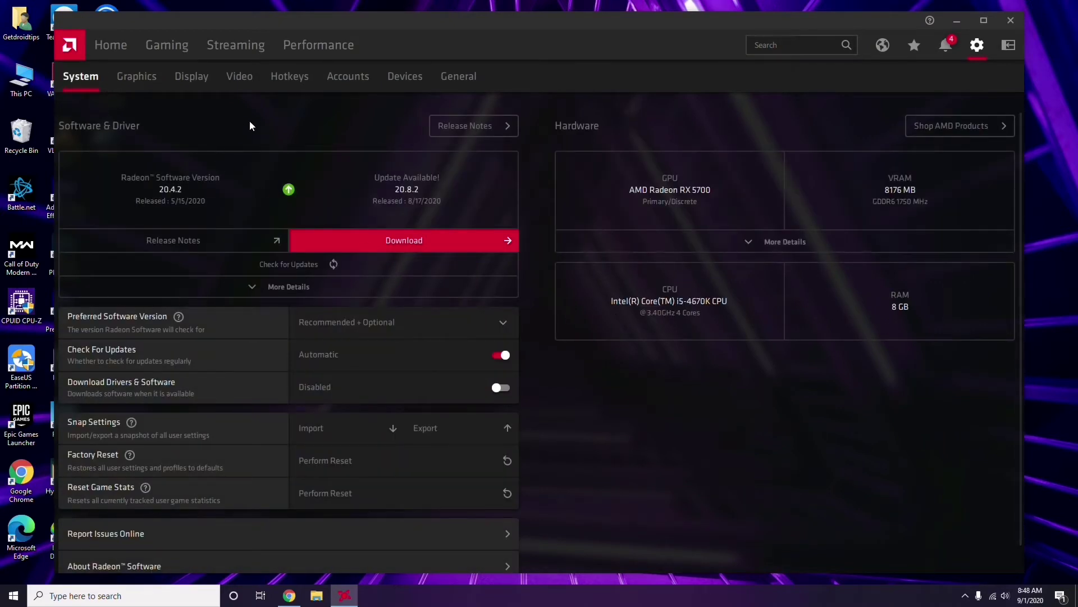
{"action": "left_click", "coordinate": [133, 79]}
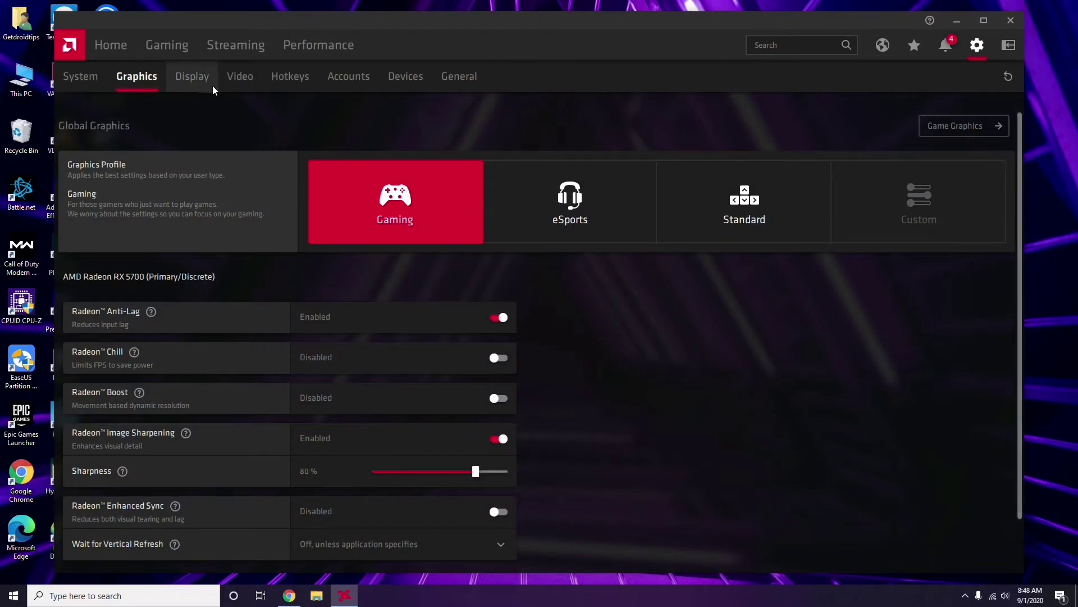
{"action": "left_click", "coordinate": [203, 84]}
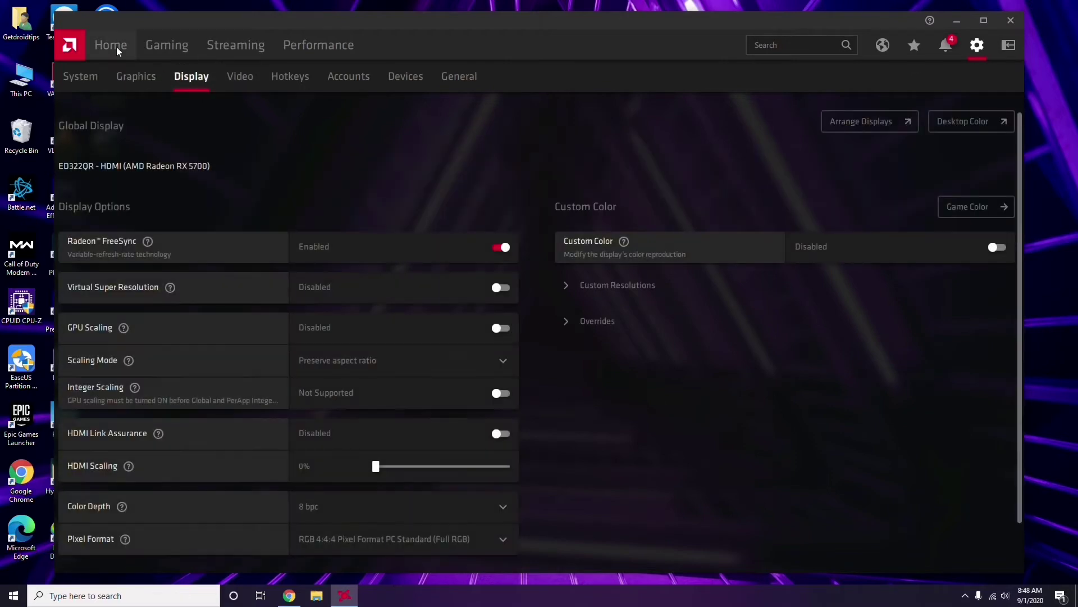
{"action": "left_click", "coordinate": [118, 49]}
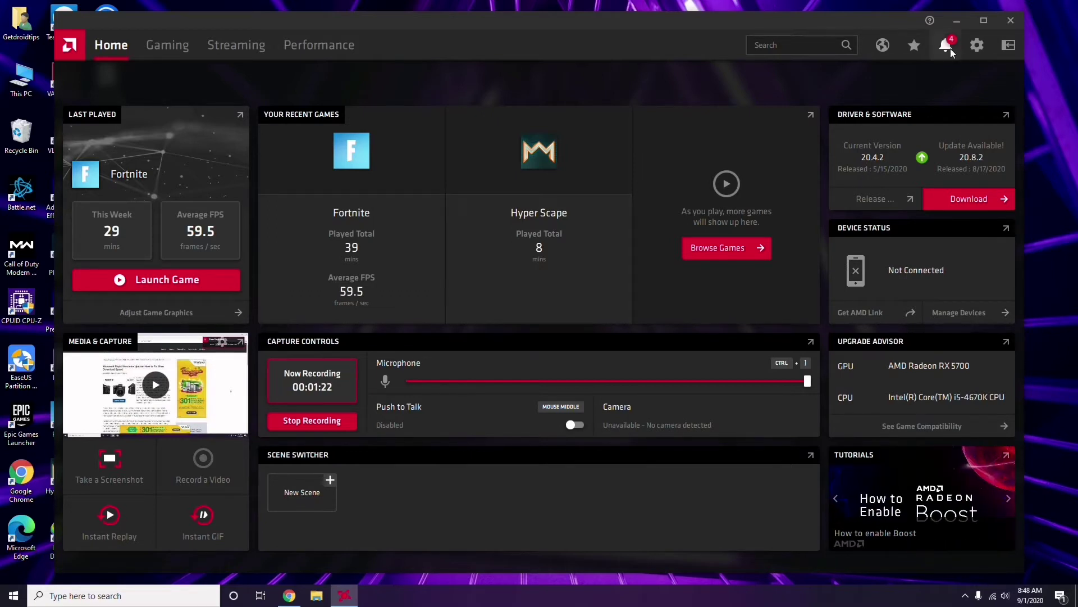
{"action": "left_click", "coordinate": [1015, 21]}
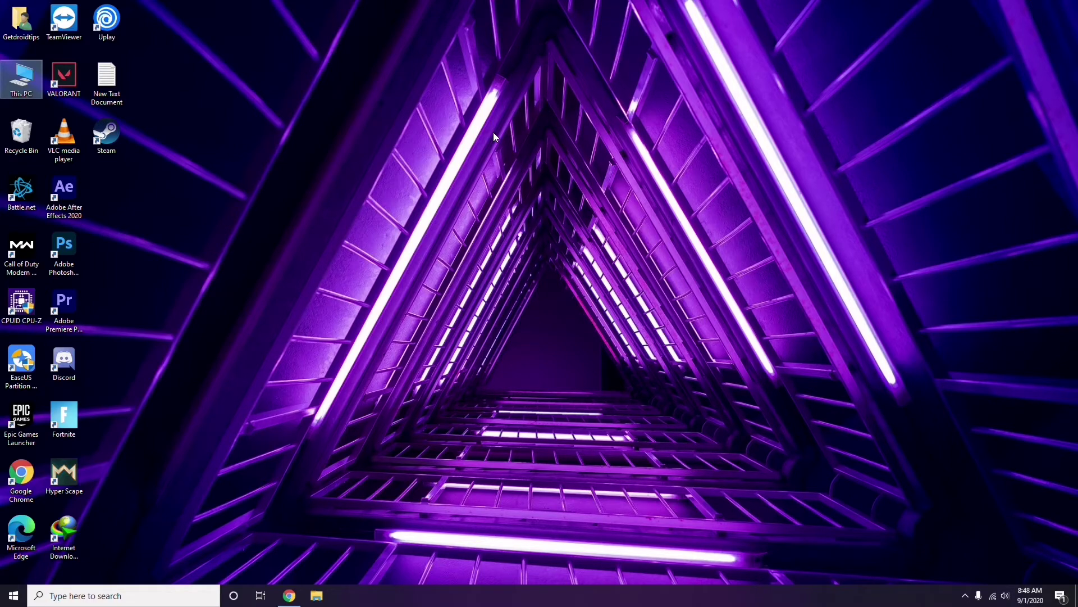
Switch to Steam, disable the Steam Overlay while in-game in its In-Game settings, save, and close Steam.
{"action": "right_click", "coordinate": [227, 148]}
{"action": "left_click", "coordinate": [244, 200]}
{"action": "double_click", "coordinate": [107, 136]}
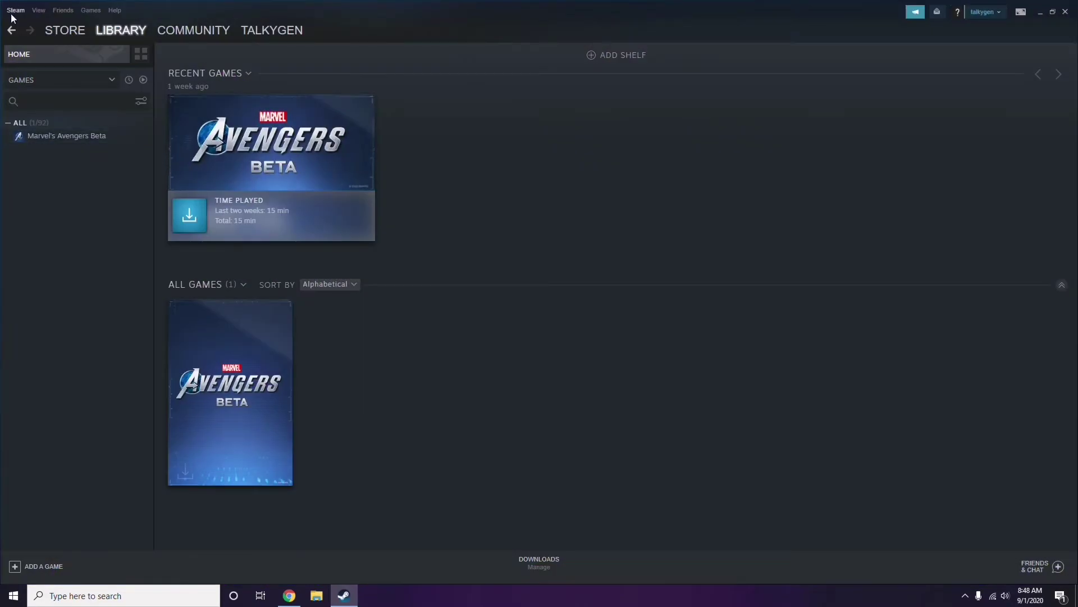
{"action": "left_click", "coordinate": [14, 10]}
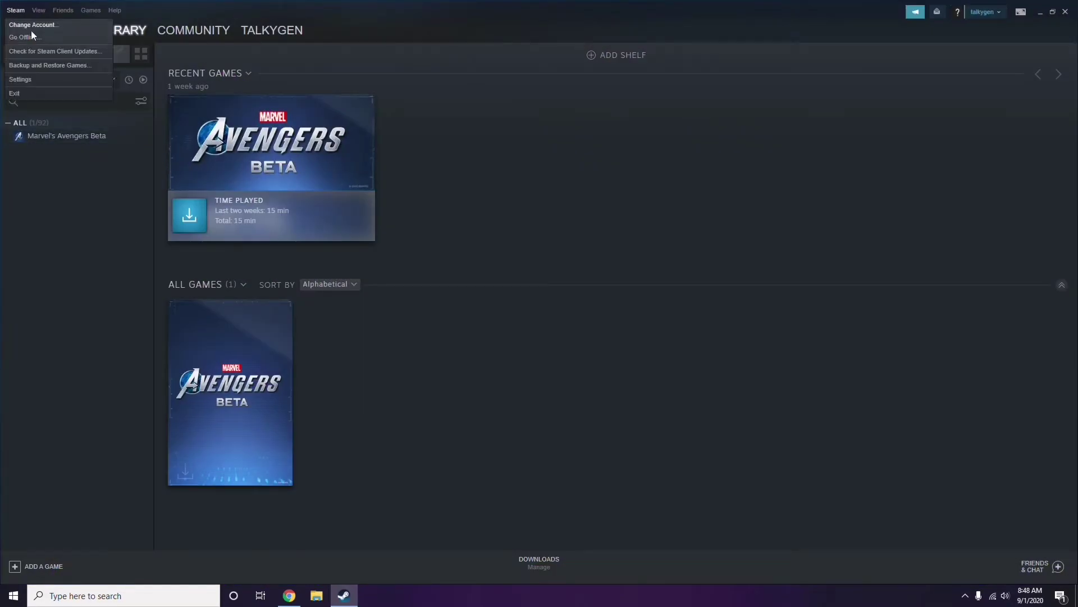
{"action": "left_click", "coordinate": [36, 78]}
{"action": "left_click_drag", "start_coordinate": [655, 214], "coordinate": [598, 123]}
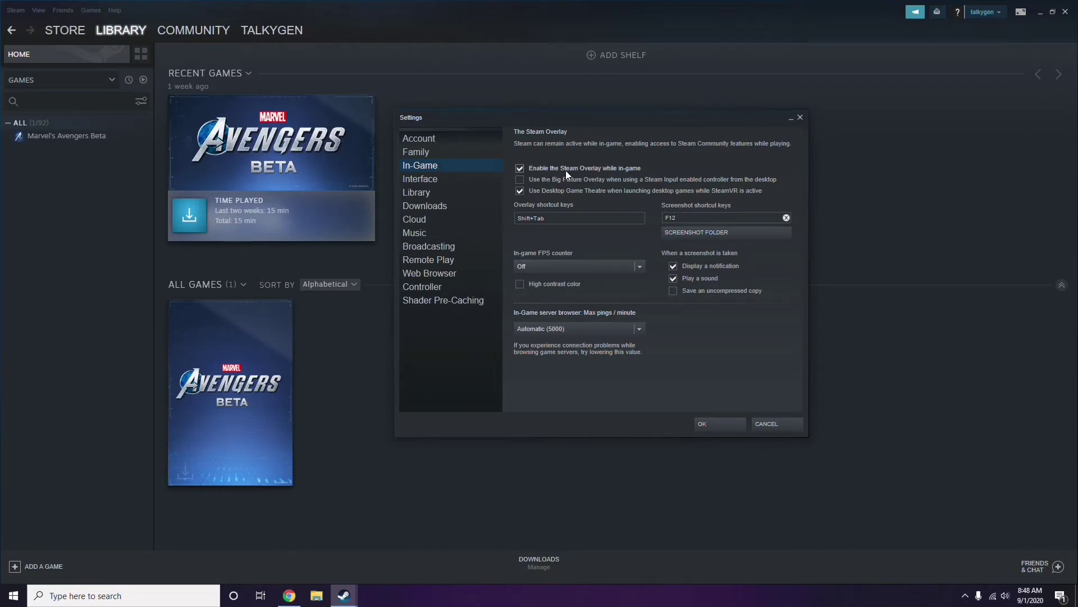
{"action": "left_click", "coordinate": [582, 170]}
{"action": "left_click", "coordinate": [708, 425]}
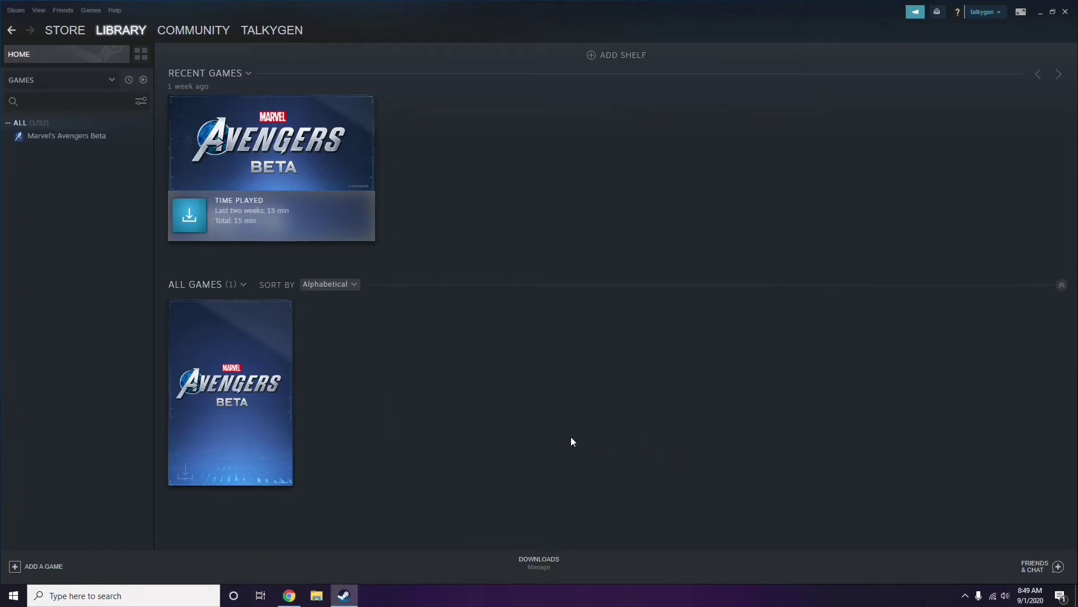
{"action": "left_click", "coordinate": [1065, 12]}
Switch to Discord and turn off the OpenH264 video codec in the Voice & Video settings.
{"action": "right_click", "coordinate": [441, 184]}
{"action": "left_click", "coordinate": [466, 229]}
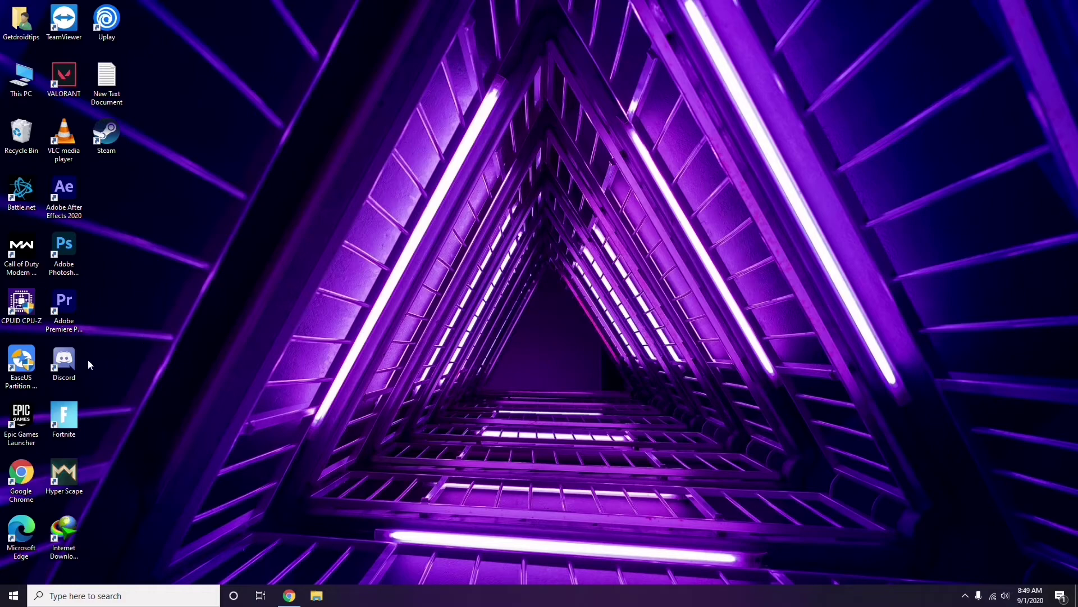
{"action": "double_click", "coordinate": [71, 359]}
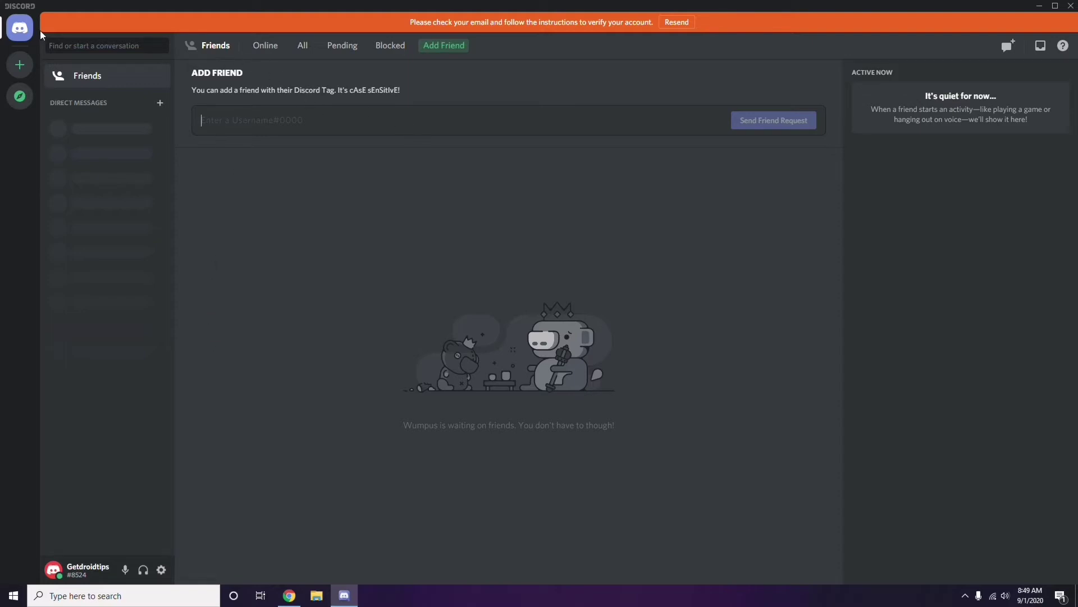
{"action": "left_click", "coordinate": [161, 570]}
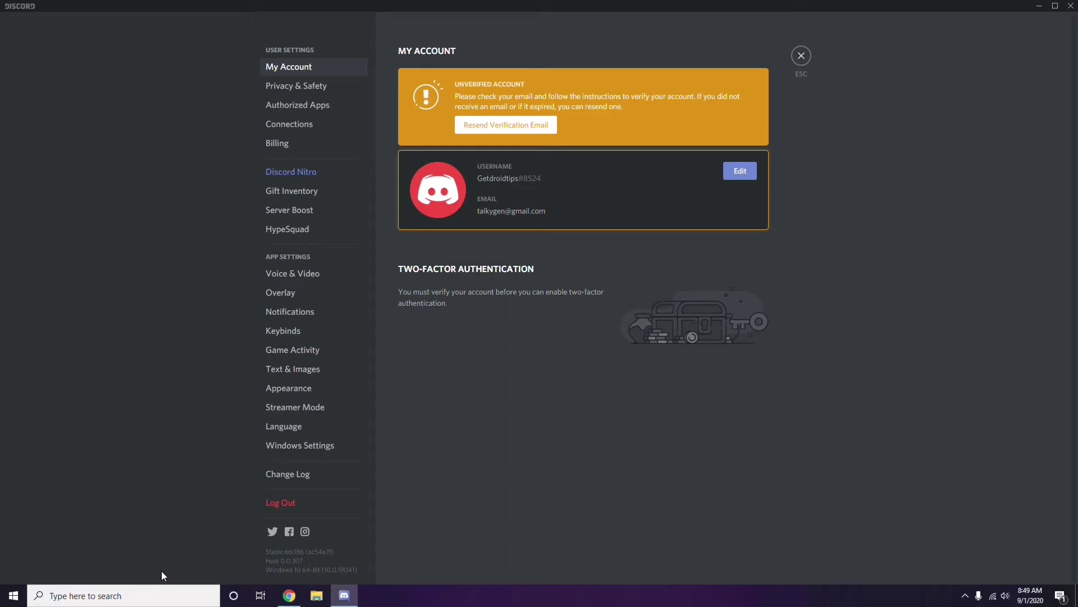
{"action": "left_click", "coordinate": [287, 275]}
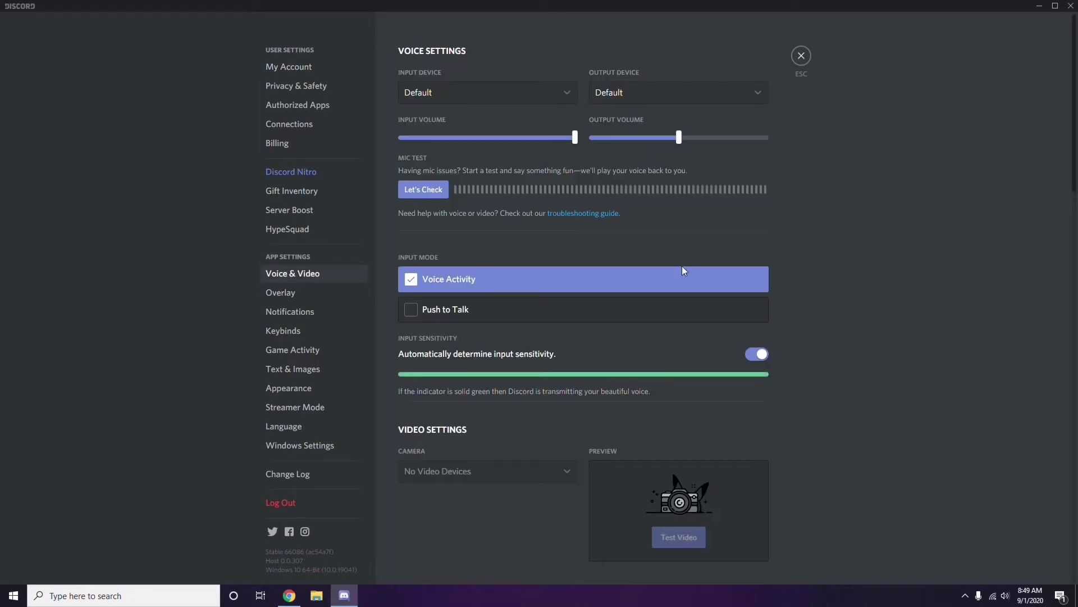
{"action": "scroll", "coordinate": [823, 272], "scroll_direction": "down", "scroll_amount": 2}
{"action": "scroll", "coordinate": [823, 270], "scroll_direction": "down", "scroll_amount": 6}
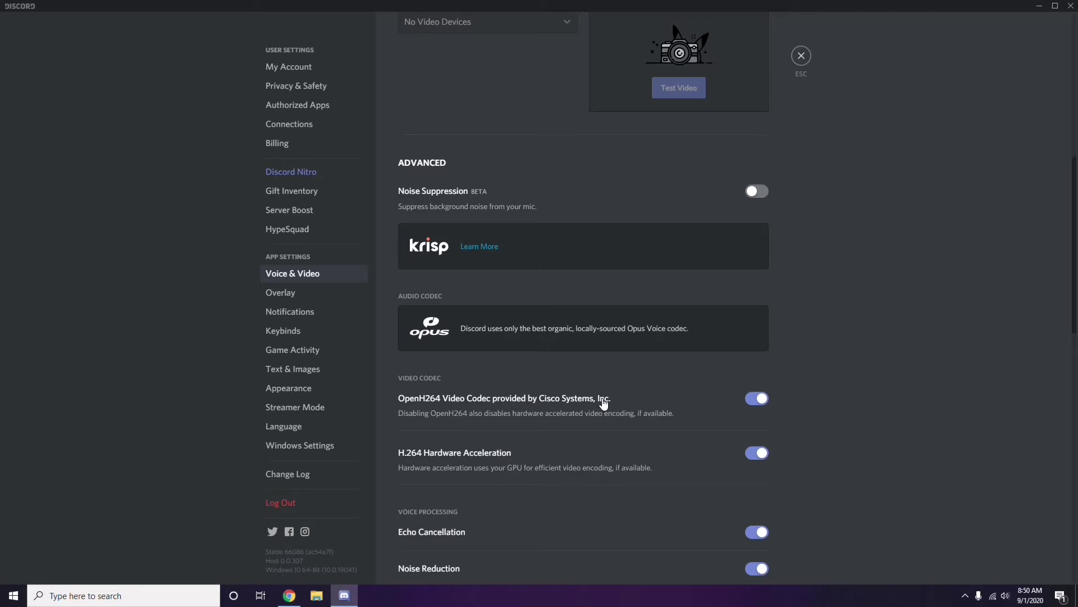
{"action": "left_click", "coordinate": [755, 399]}
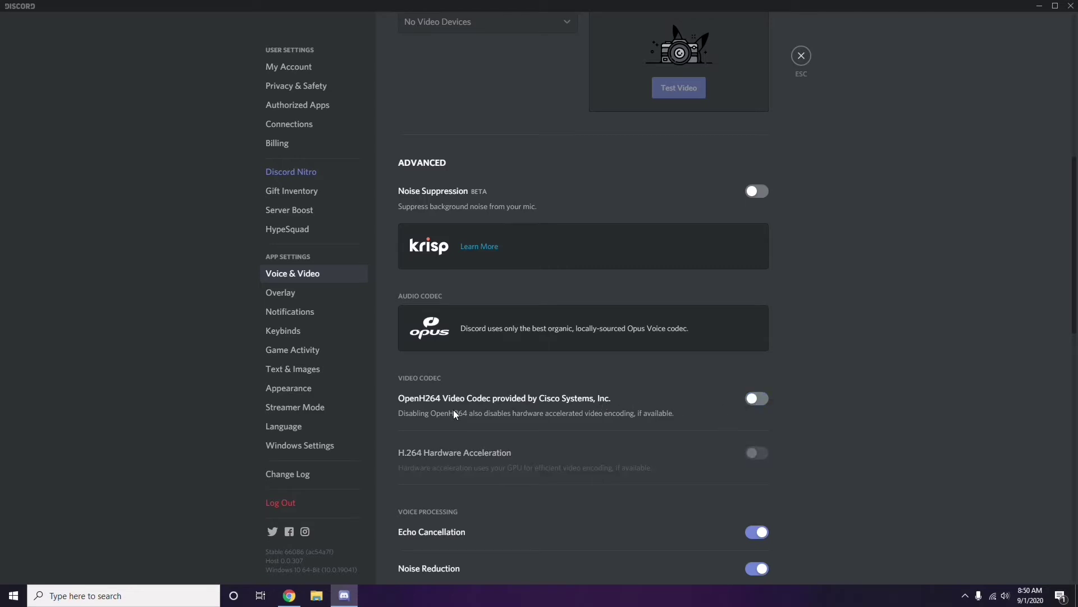
{"action": "scroll", "coordinate": [557, 402], "scroll_direction": "down", "scroll_amount": 2}
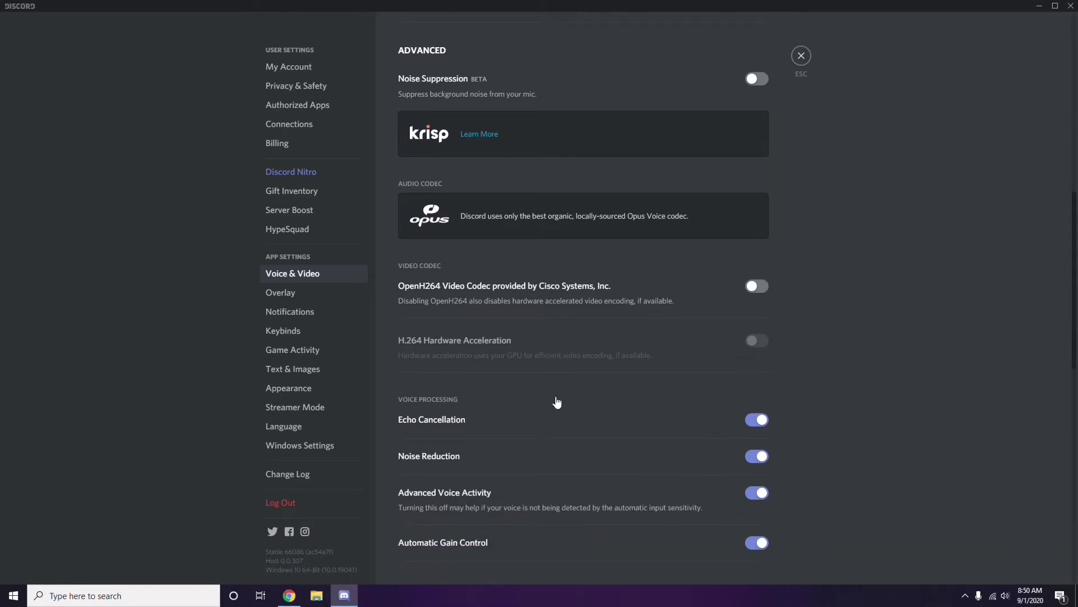
{"action": "scroll", "coordinate": [557, 402], "scroll_direction": "down", "scroll_amount": 4}
{"action": "scroll", "coordinate": [557, 402], "scroll_direction": "up", "scroll_amount": 1}
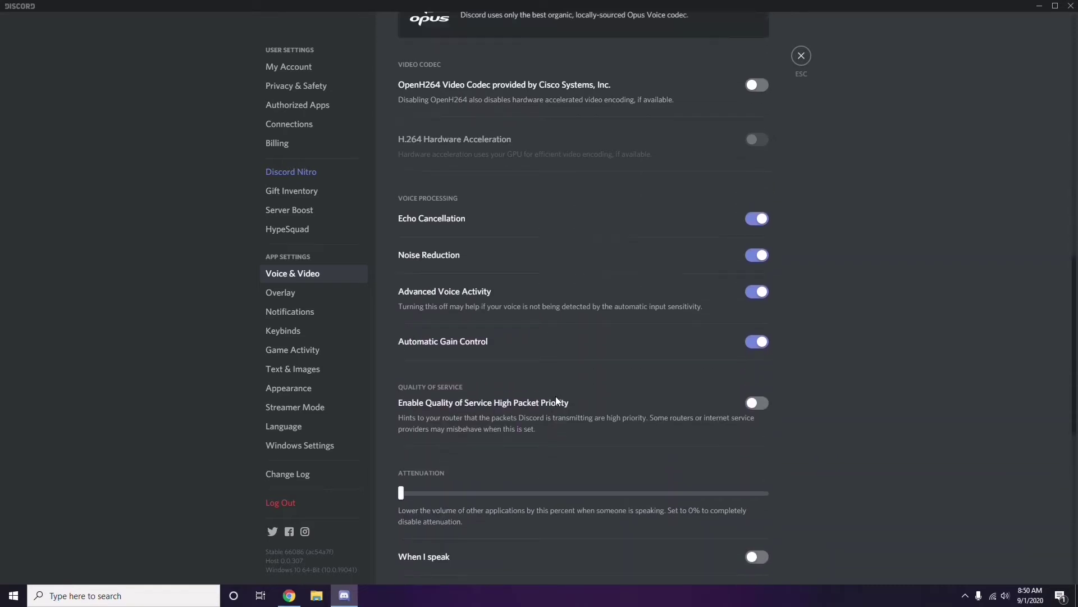
Turn off the in-game overlay in Discord's Overlay settings.
{"action": "left_click", "coordinate": [283, 295]}
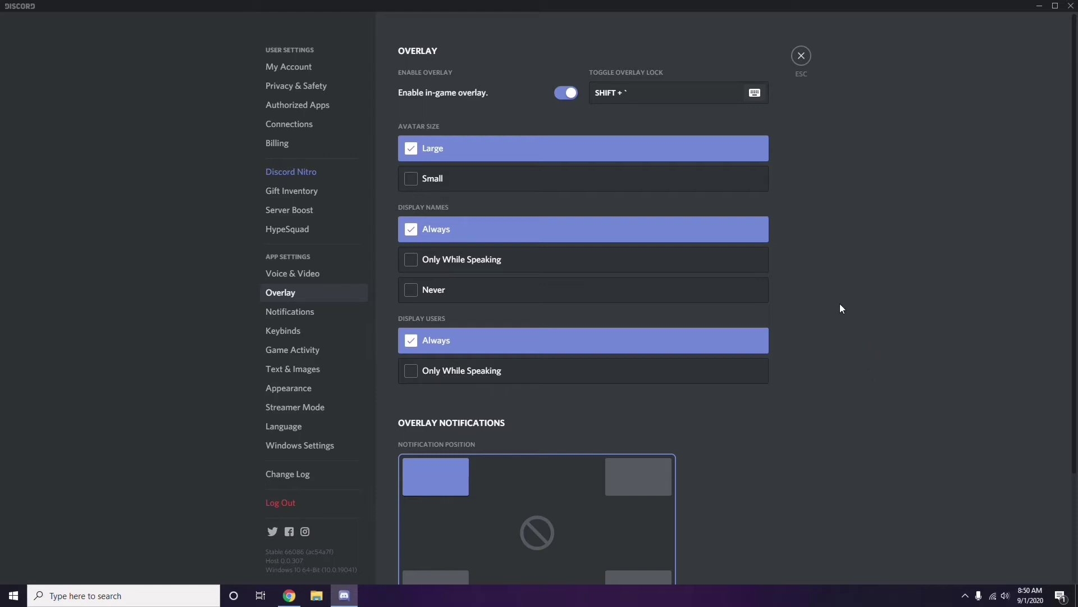
{"action": "scroll", "coordinate": [835, 299], "scroll_direction": "down", "scroll_amount": 1}
{"action": "scroll", "coordinate": [834, 300], "scroll_direction": "up", "scroll_amount": 1}
{"action": "left_click", "coordinate": [562, 94]}
Turn off Hardware Acceleration in Discord's Appearance settings, accept the confirmation, and minimize Discord.
{"action": "left_click", "coordinate": [297, 392]}
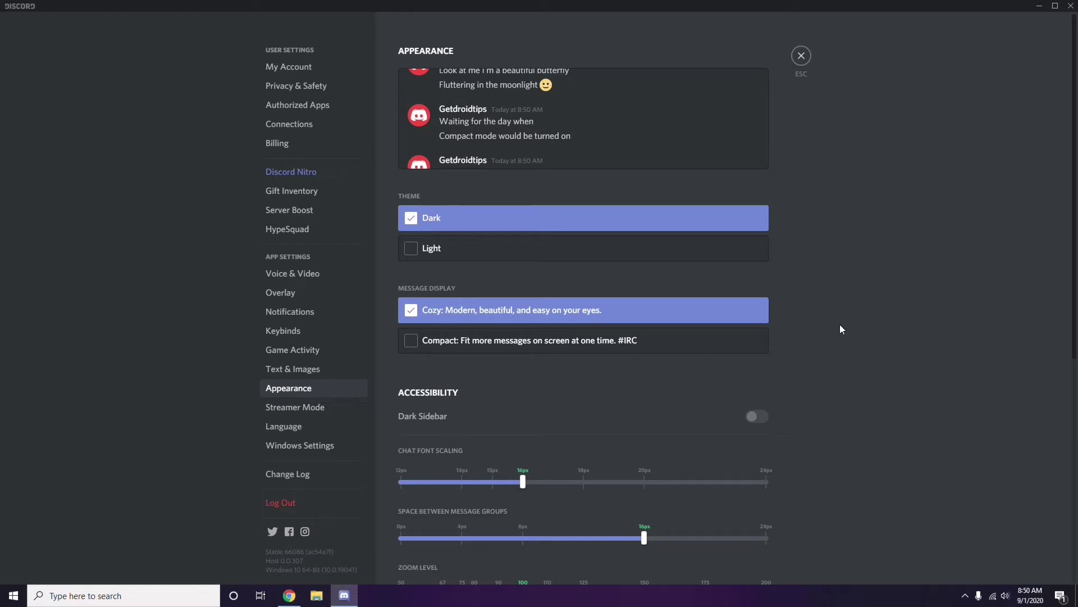
{"action": "scroll", "coordinate": [840, 325], "scroll_direction": "down", "scroll_amount": 6}
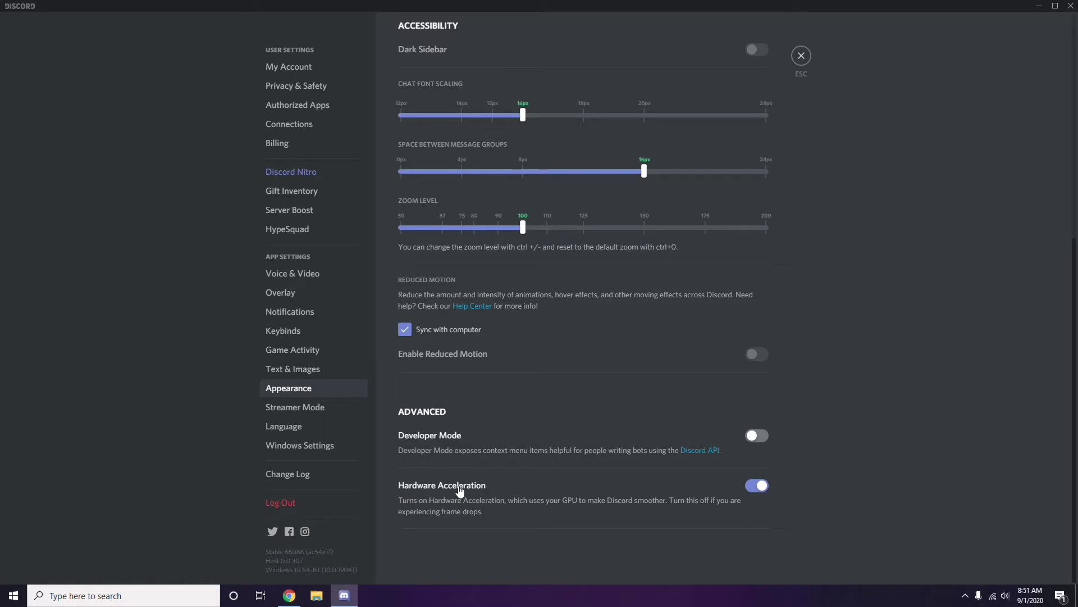
{"action": "left_click", "coordinate": [755, 487]}
{"action": "left_click", "coordinate": [617, 333]}
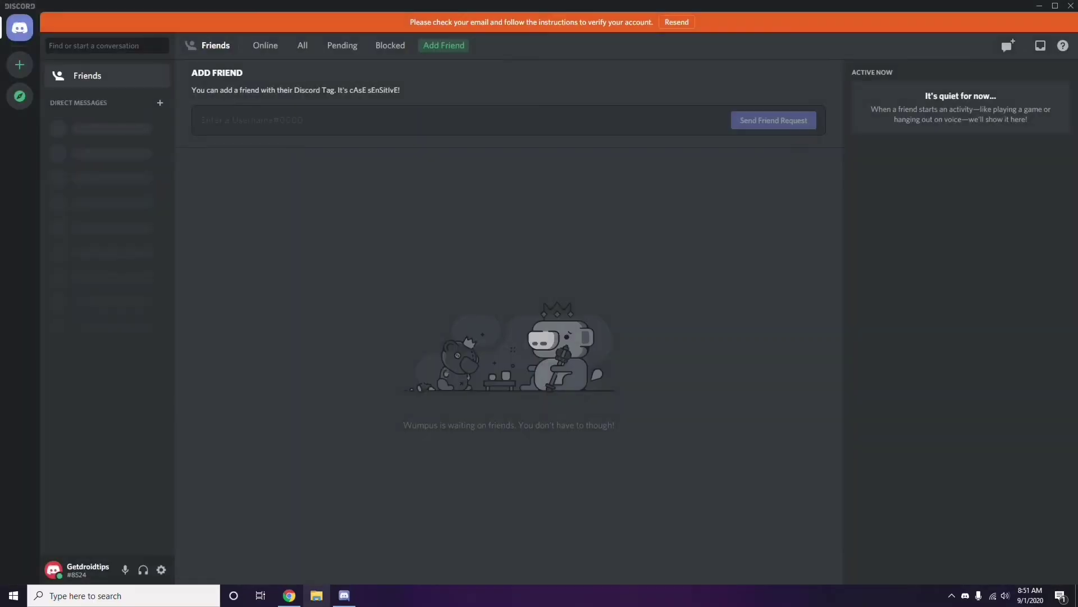
{"action": "left_click", "coordinate": [1039, 6]}
Search Windows for "windows", open the Windows Update settings to check the update status, and close them.
{"action": "right_click", "coordinate": [429, 143]}
{"action": "left_click", "coordinate": [456, 197]}
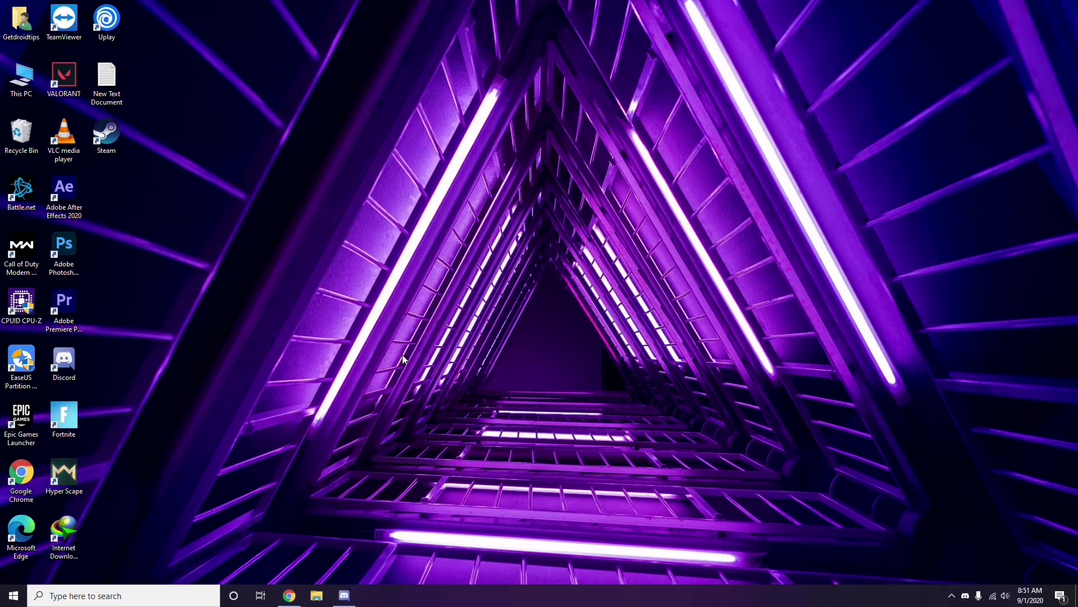
{"action": "left_click", "coordinate": [86, 600]}
{"action": "type", "text": "windows"}
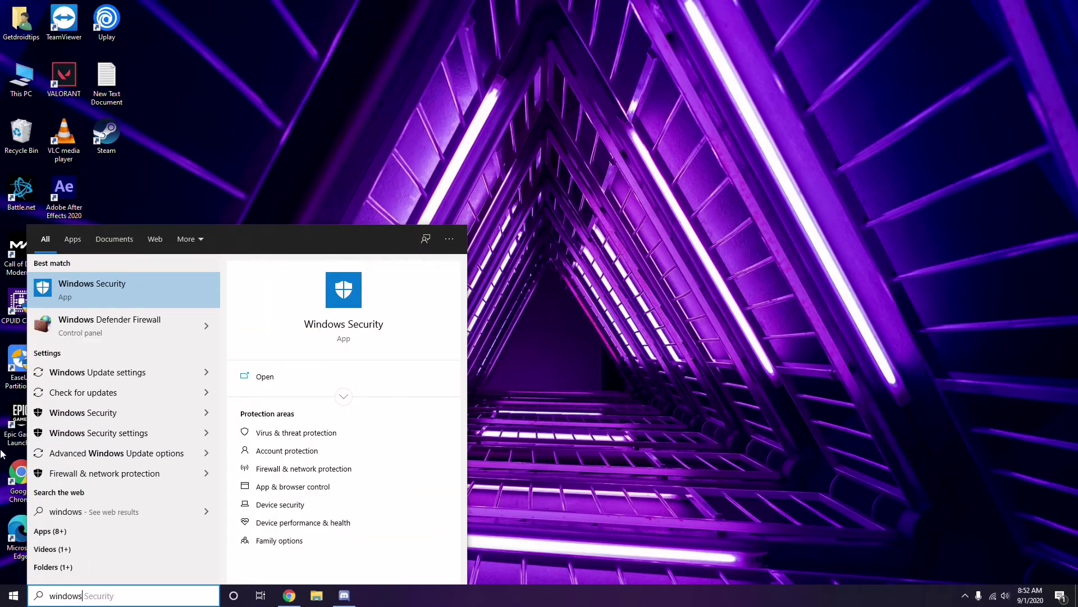
{"action": "left_click", "coordinate": [134, 374]}
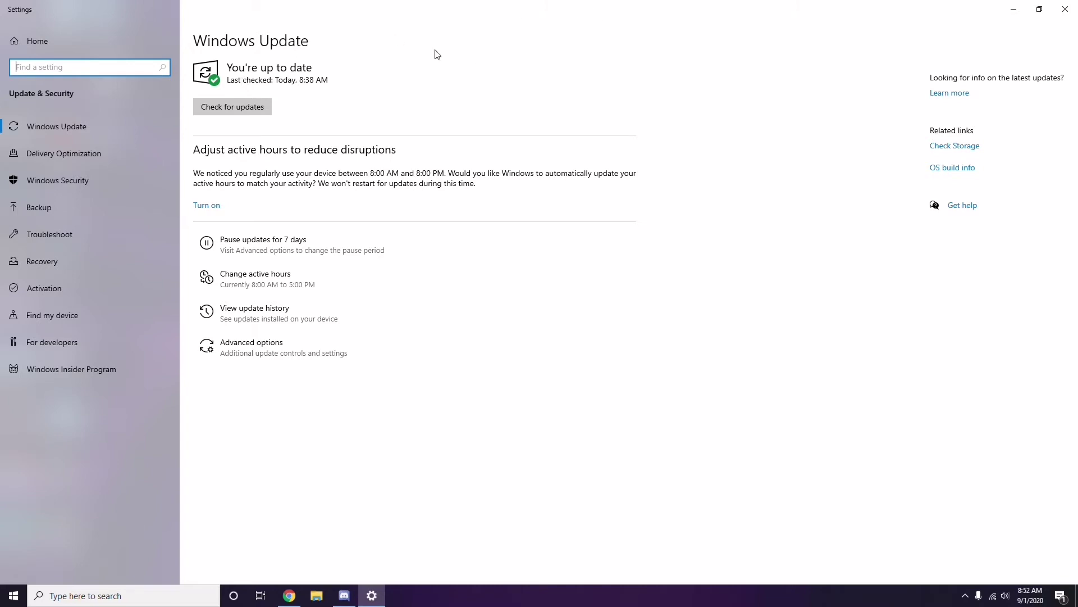
{"action": "left_click", "coordinate": [1065, 9]}
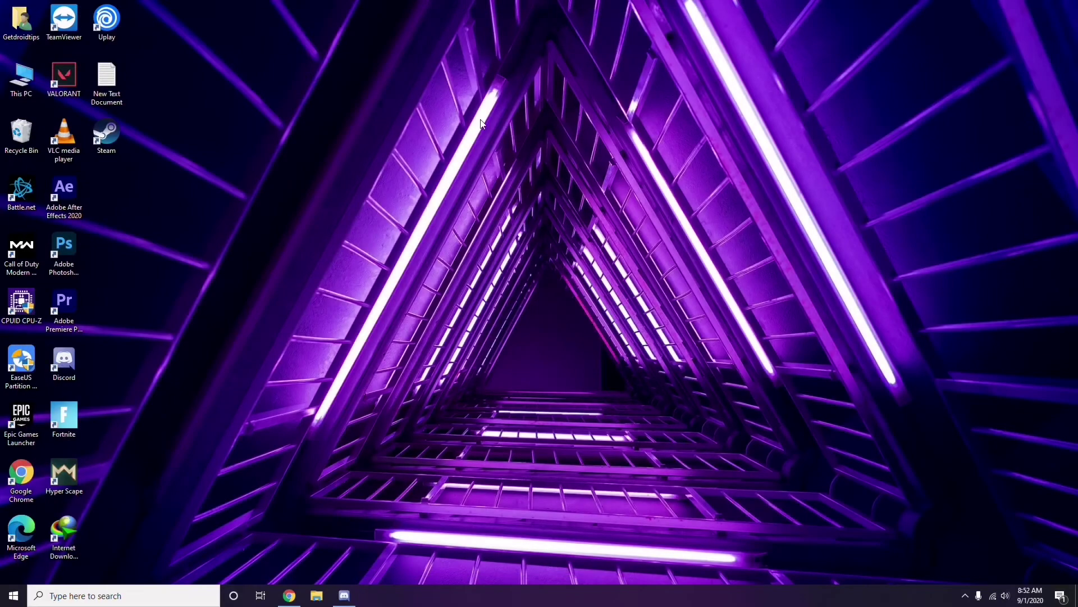
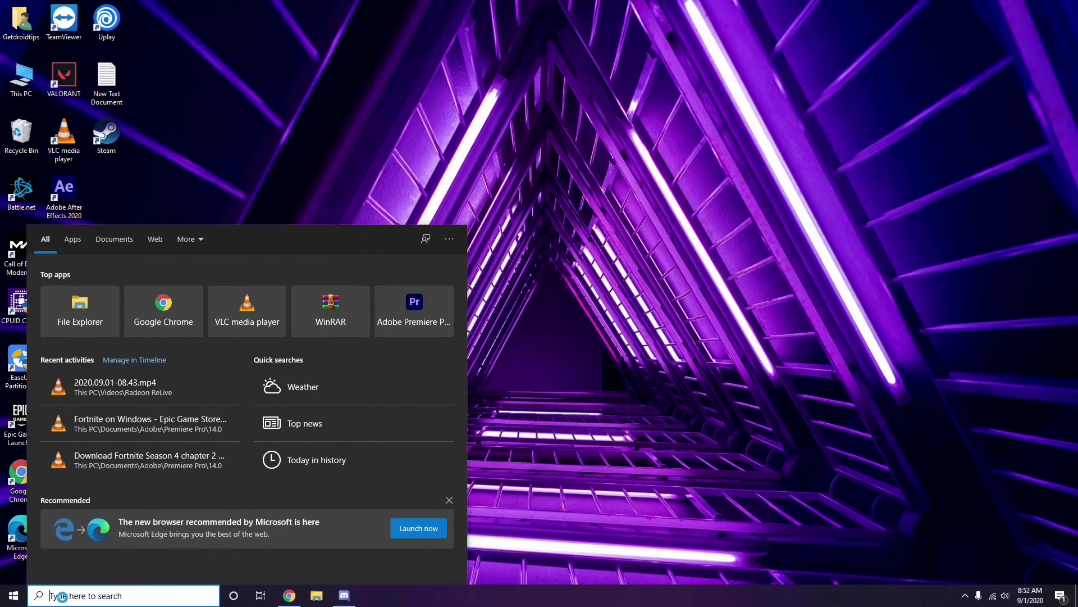
Search Windows for "settings", open the Settings app, and view the update history under Update & Security.
{"action": "type", "text": "sett"}
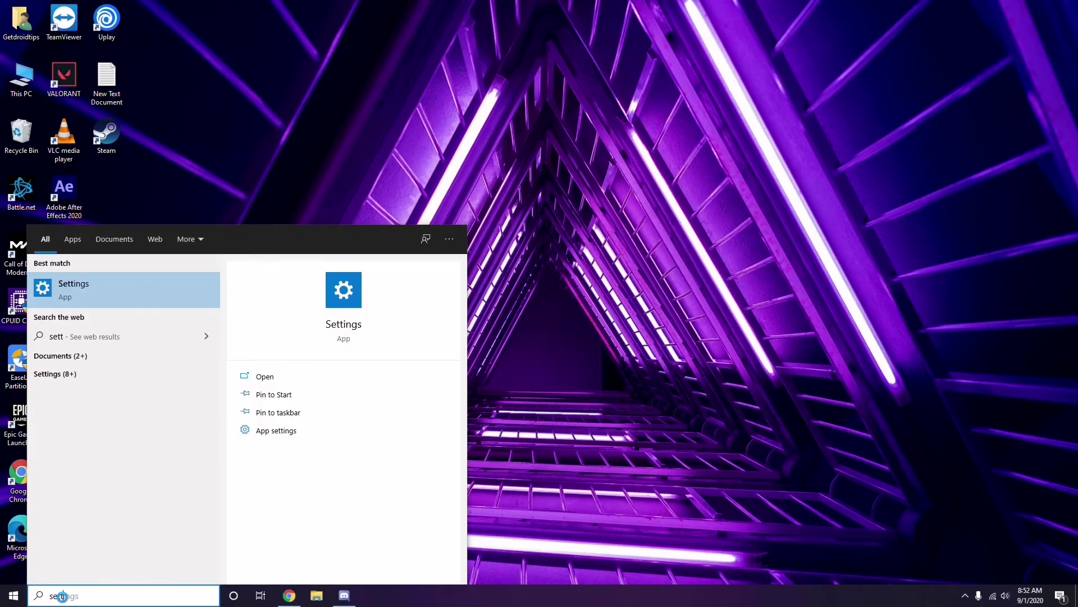
{"action": "type", "text": "ings"}
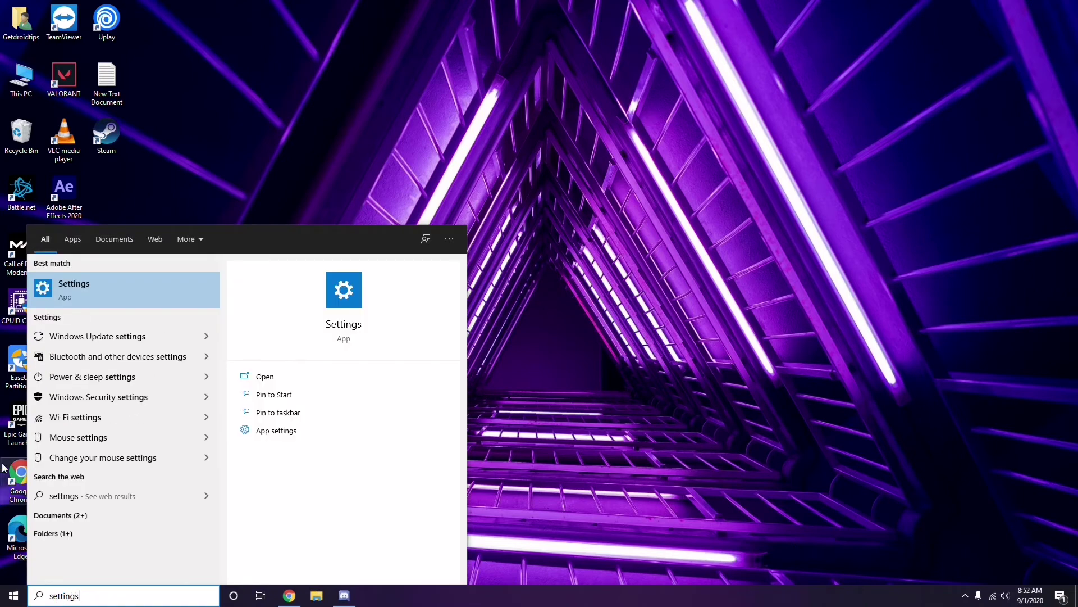
{"action": "left_click", "coordinate": [119, 296]}
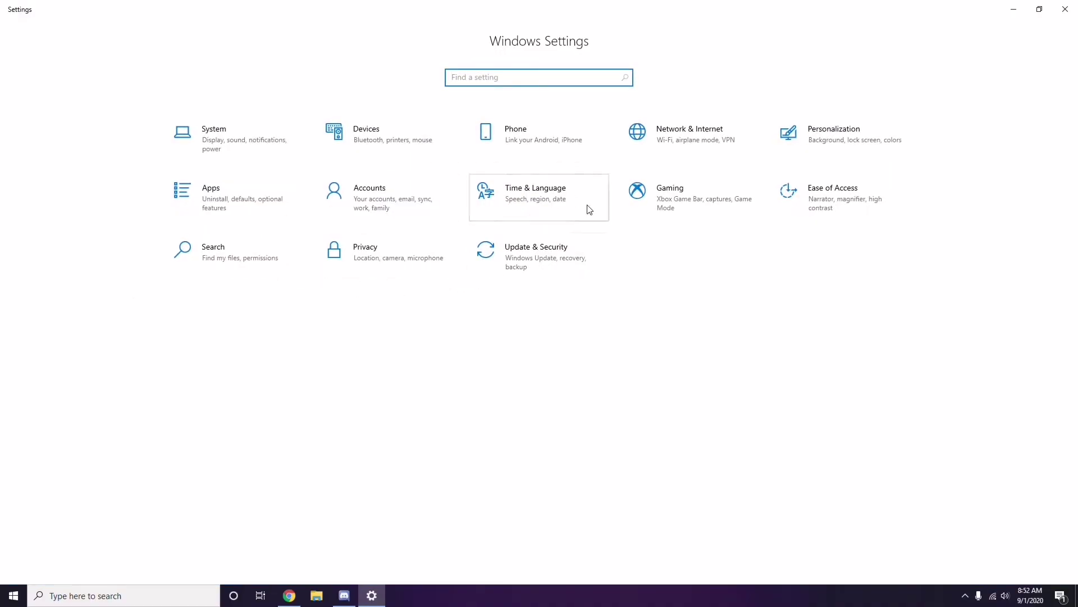
{"action": "left_click", "coordinate": [541, 268]}
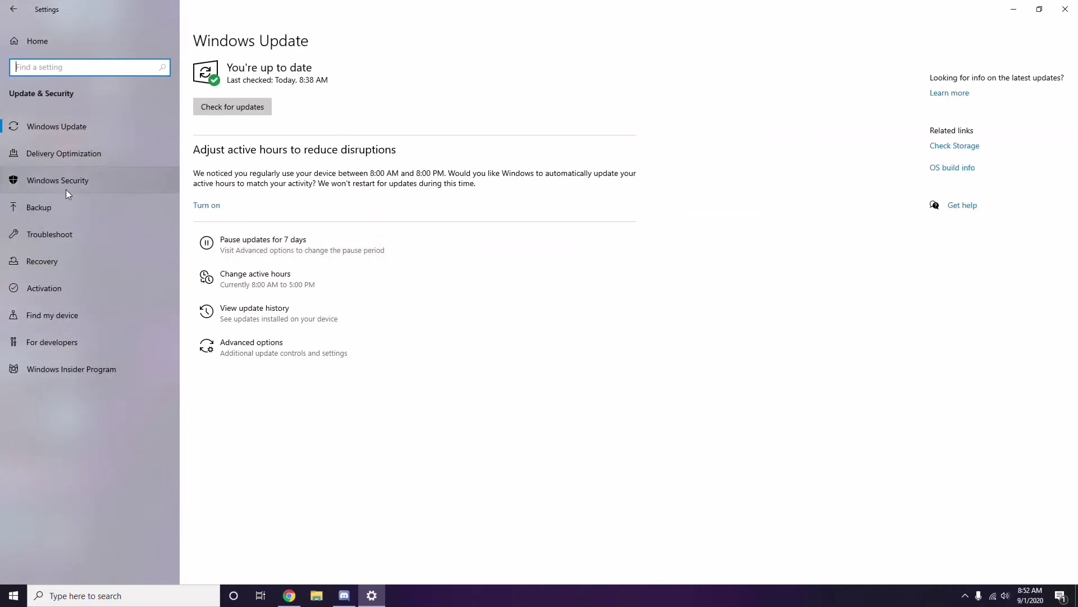
{"action": "left_click", "coordinate": [256, 314]}
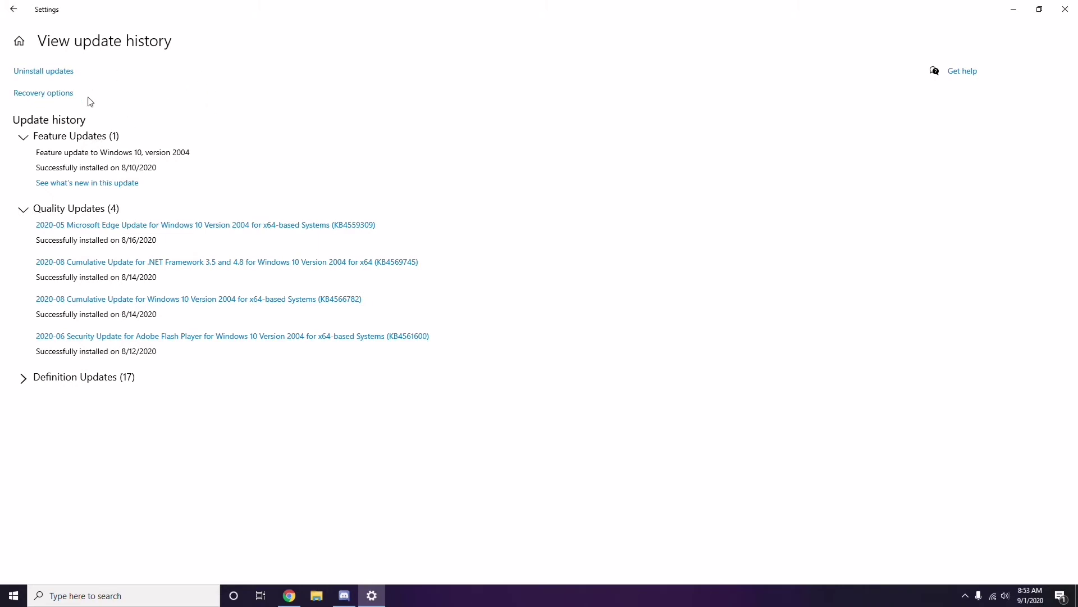
Open the list of installed updates, show the uninstall option for the x64 KB2565063 update, and close both windows without uninstalling.
{"action": "left_click", "coordinate": [53, 73]}
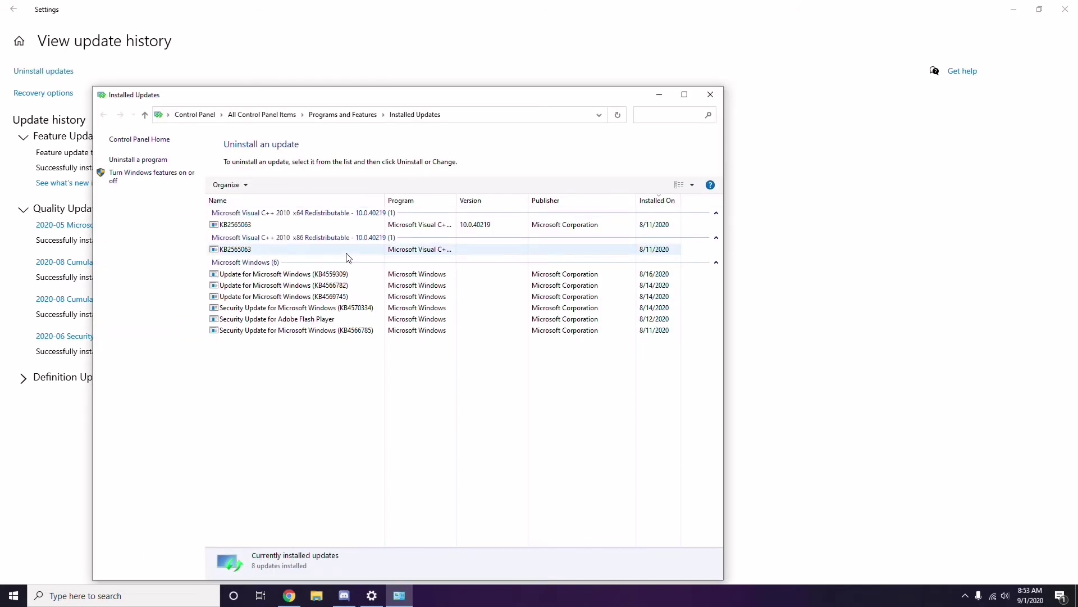
{"action": "right_click", "coordinate": [248, 228]}
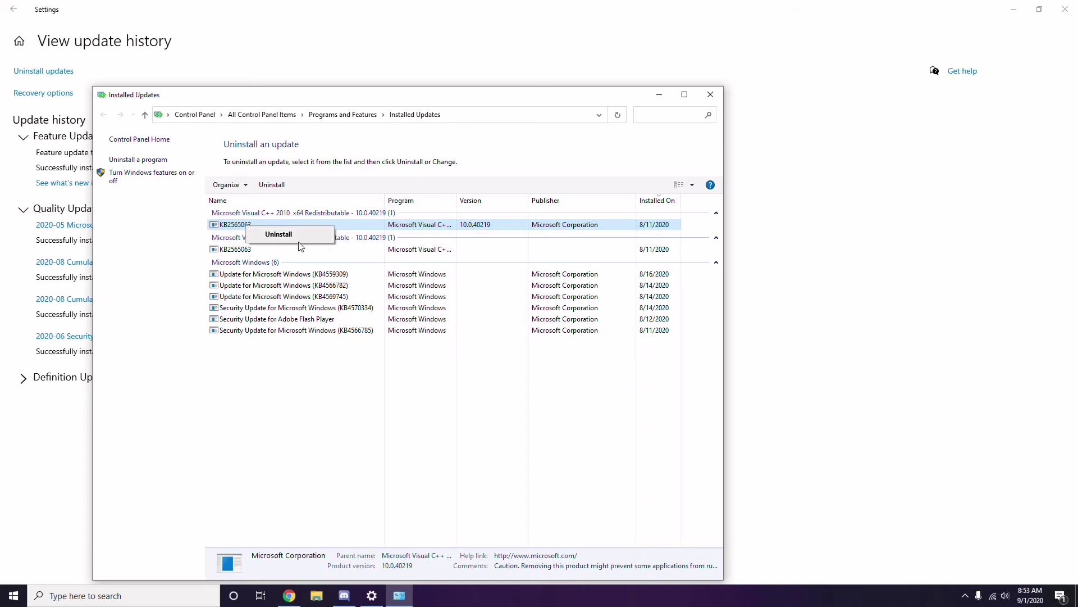
{"action": "left_click", "coordinate": [740, 219]}
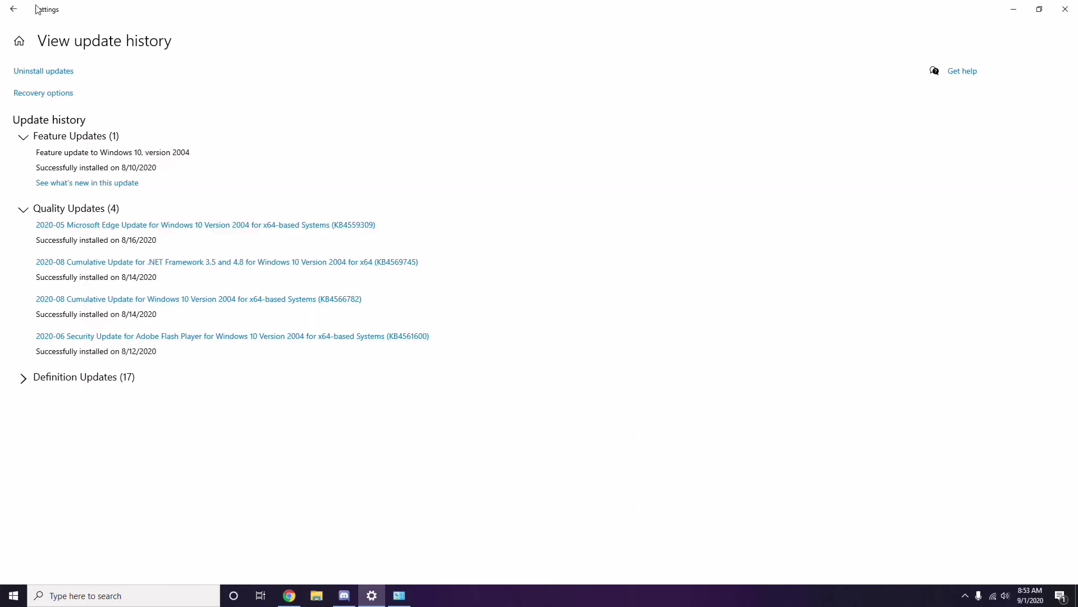
{"action": "left_click", "coordinate": [18, 15]}
{"action": "left_click", "coordinate": [17, 12]}
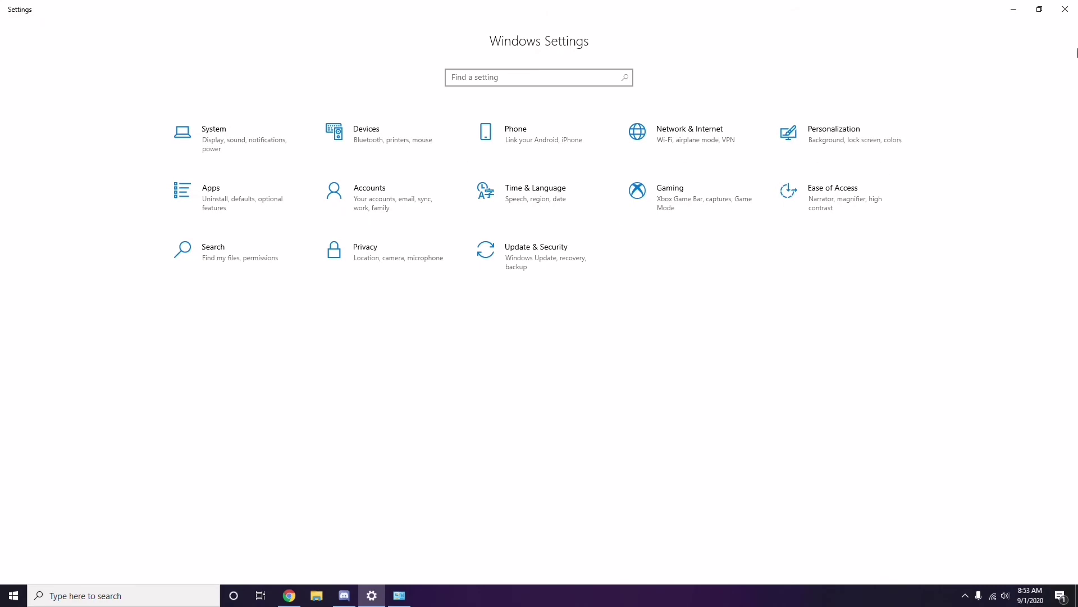
{"action": "left_click", "coordinate": [1065, 15]}
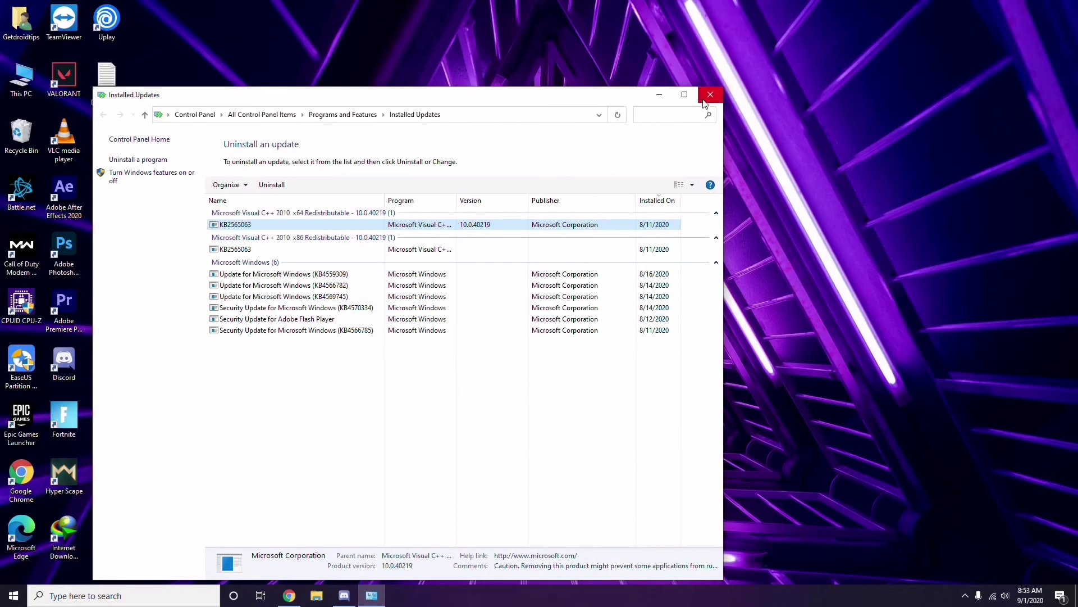
{"action": "left_click", "coordinate": [710, 98]}
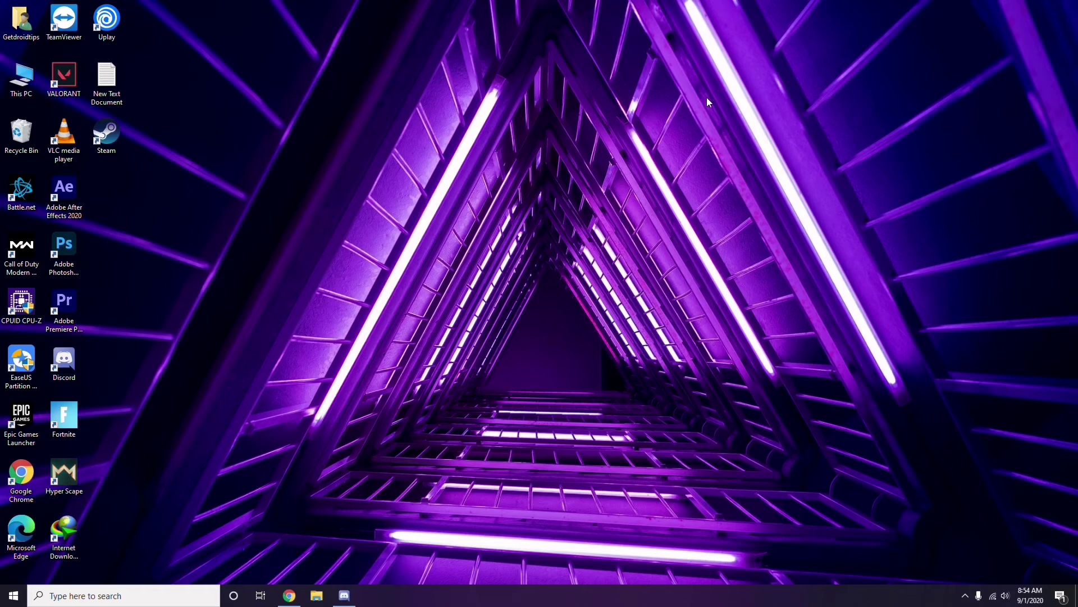
Open the temporary files folder by running %temp% in the Run dialog.
{"action": "key", "text": "super+r"}
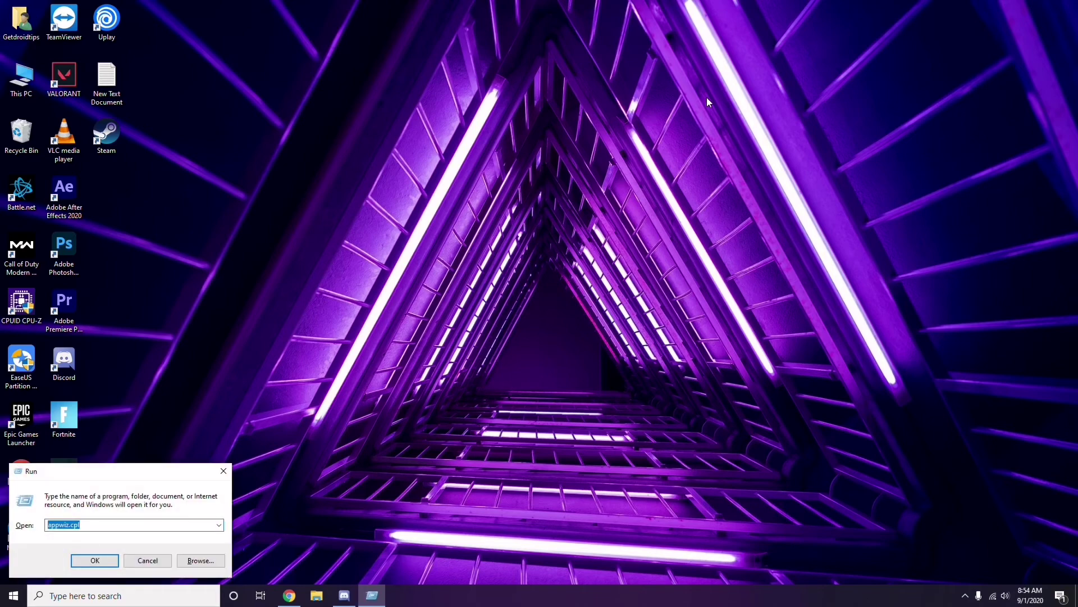
{"action": "key", "text": "BackSpace"}
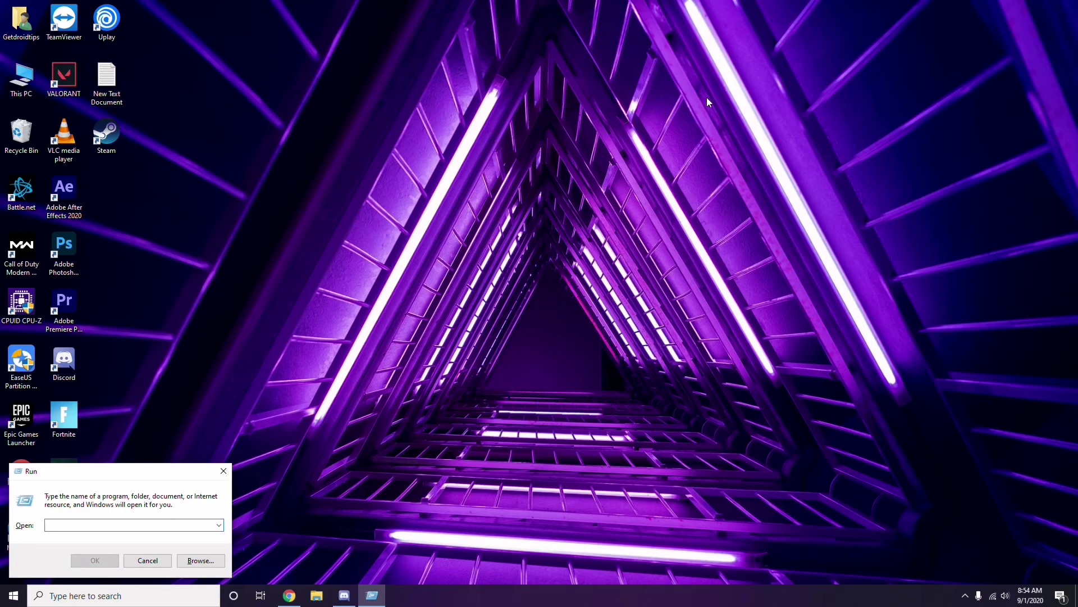
{"action": "type", "text": "%"}
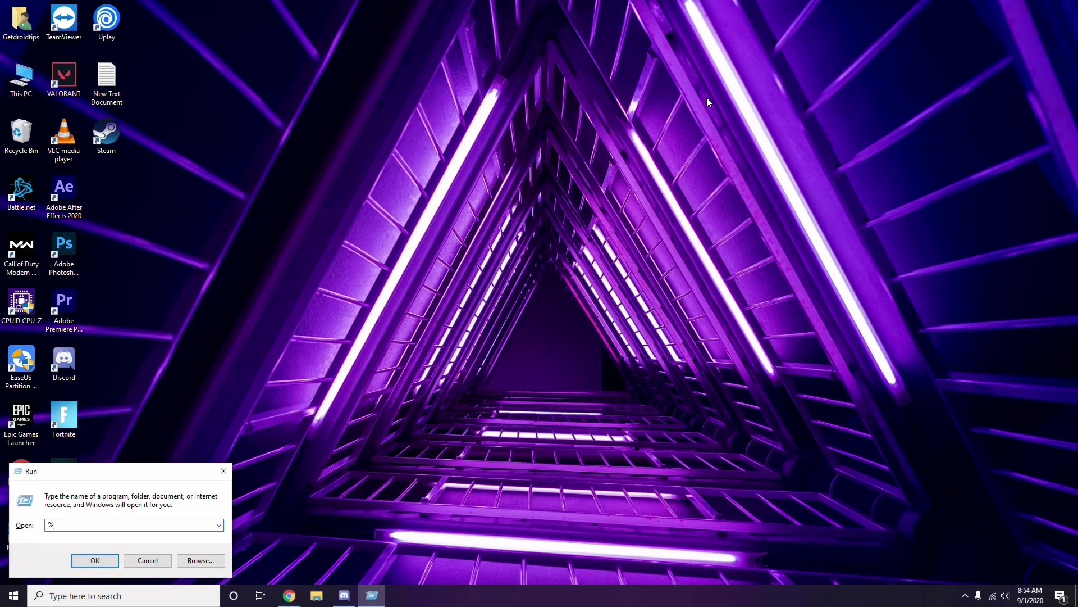
{"action": "type", "text": "temp%"}
{"action": "left_click", "coordinate": [96, 561]}
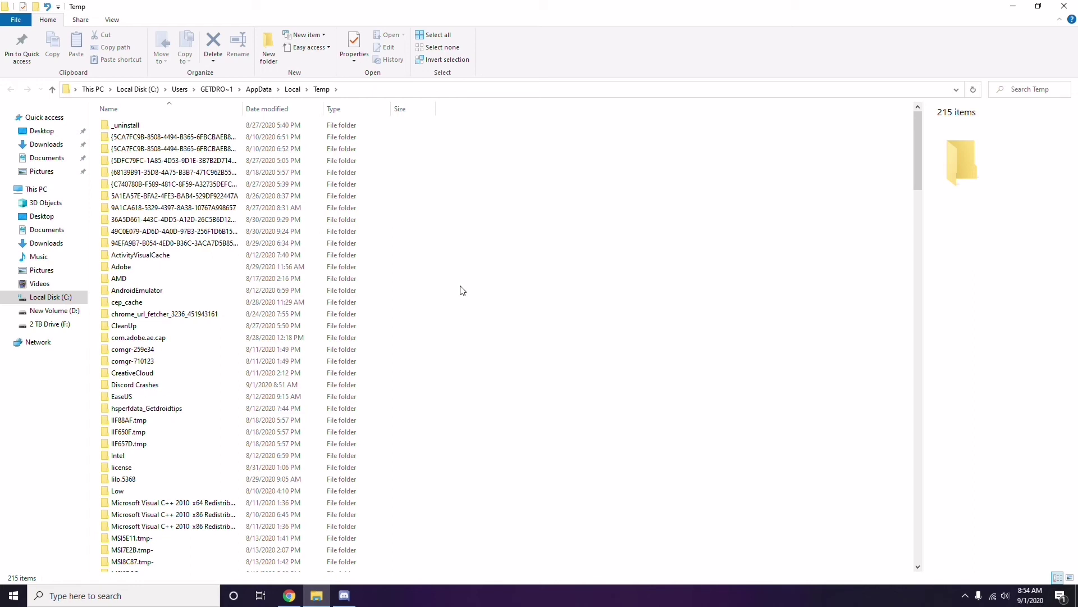
Select all items in the Temp folder, clear the selection, and close the folder, refreshing the desktop.
{"action": "key", "text": "ctrl+a"}
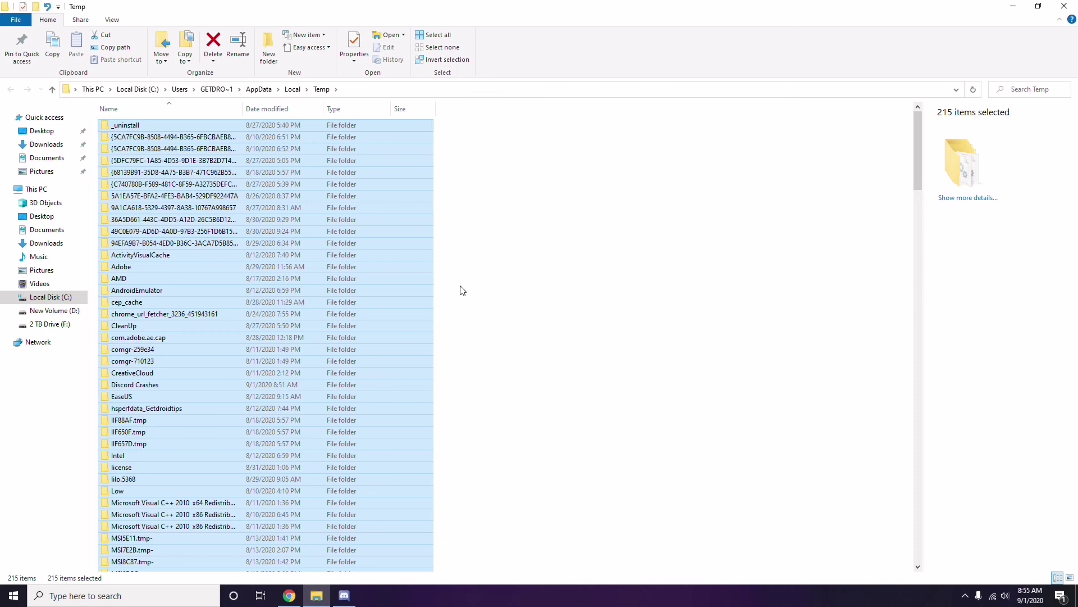
{"action": "left_click", "coordinate": [520, 286]}
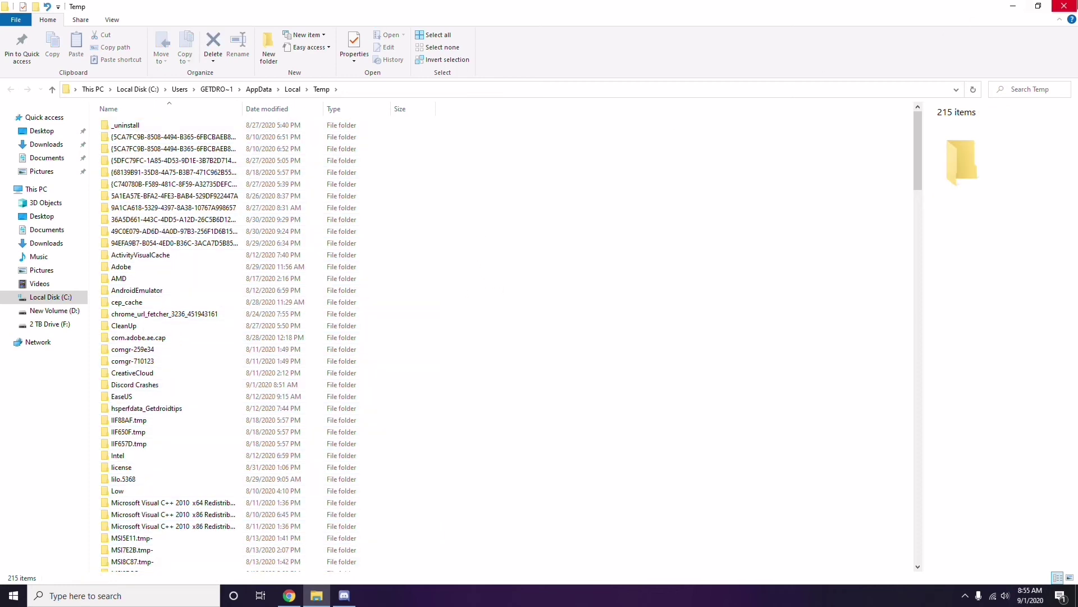
{"action": "left_click", "coordinate": [1064, 7]}
{"action": "right_click", "coordinate": [415, 165]}
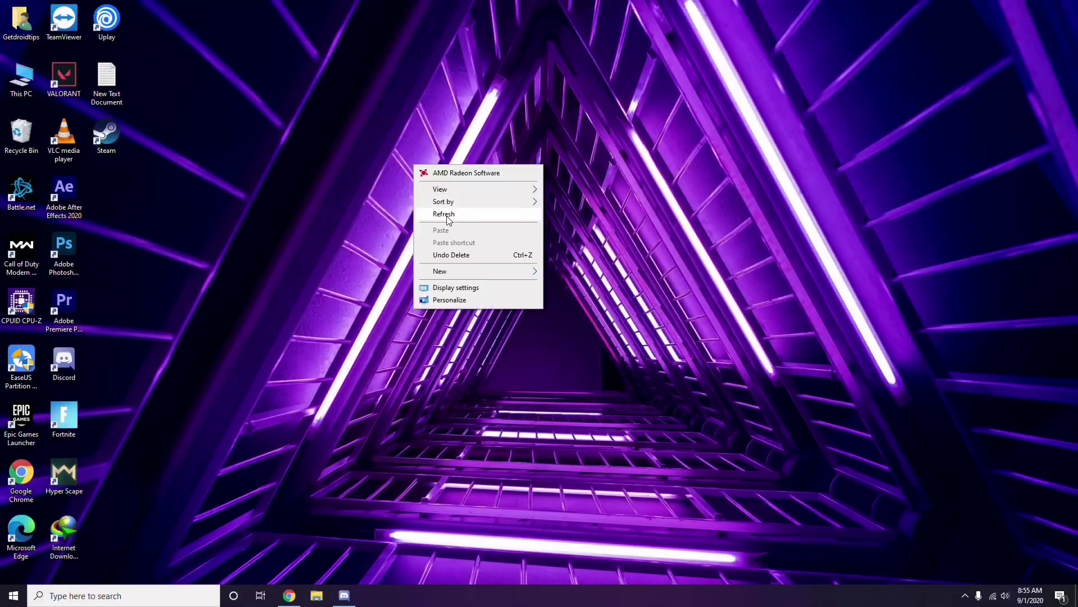
{"action": "left_click", "coordinate": [449, 216]}
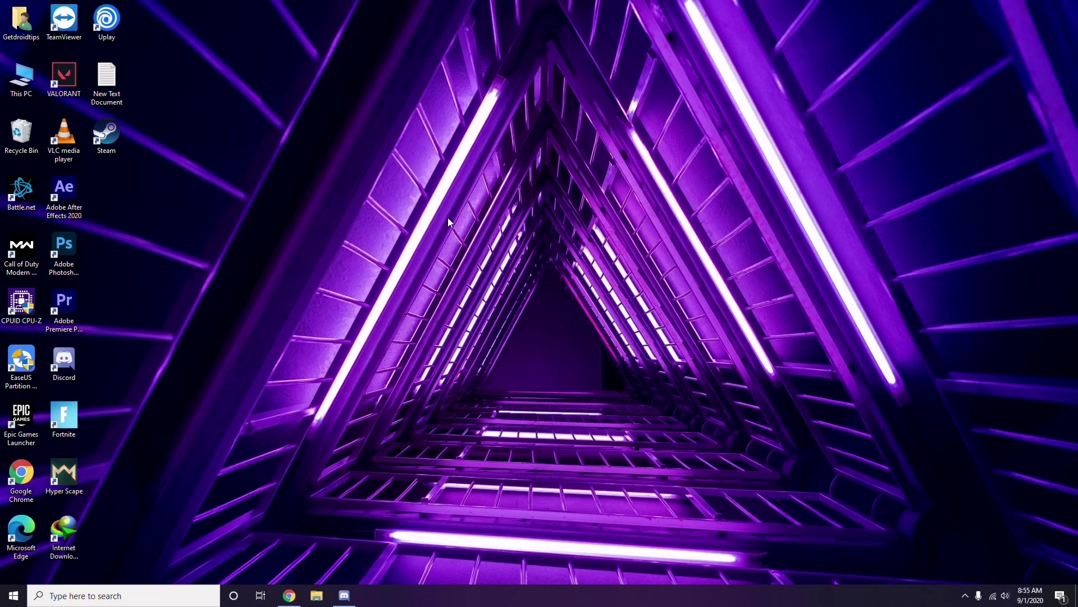
Open AMD Radeon Software from the hidden background apps to check the graphics driver version, and close it.
{"action": "left_click", "coordinate": [965, 595]}
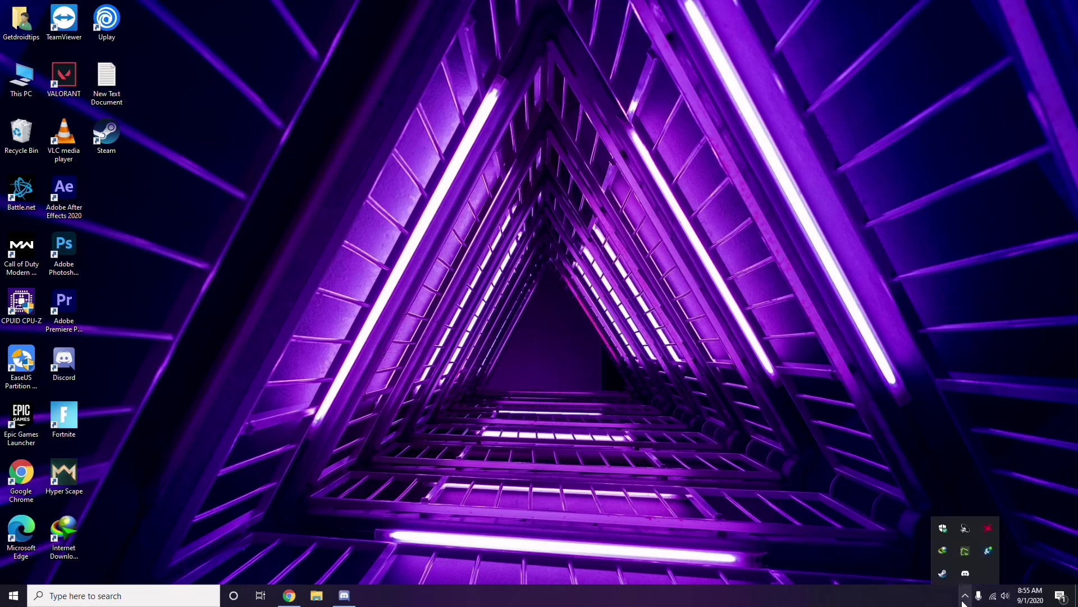
{"action": "left_click", "coordinate": [988, 529]}
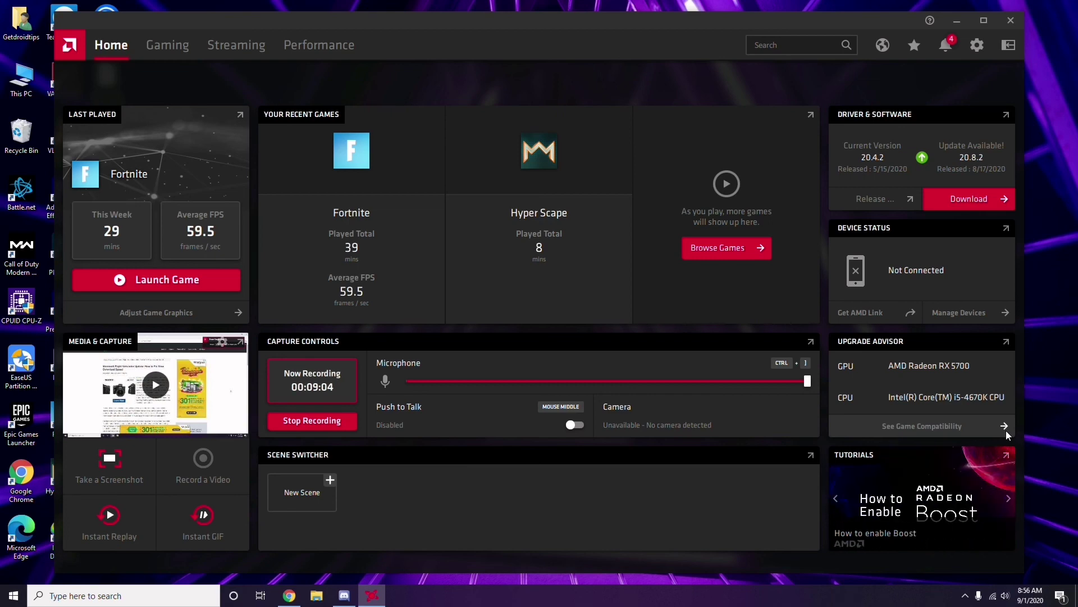
{"action": "left_click", "coordinate": [1016, 24]}
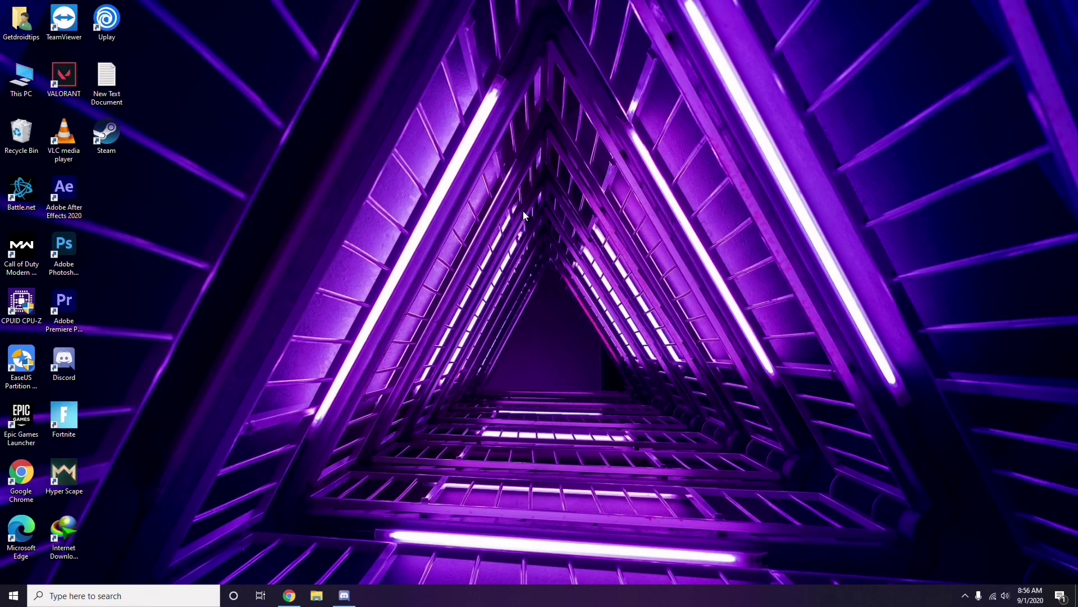
{"action": "left_click", "coordinate": [14, 596]}
{"action": "left_click", "coordinate": [485, 416]}
{"action": "right_click", "coordinate": [297, 258]}
{"action": "left_click", "coordinate": [329, 308]}
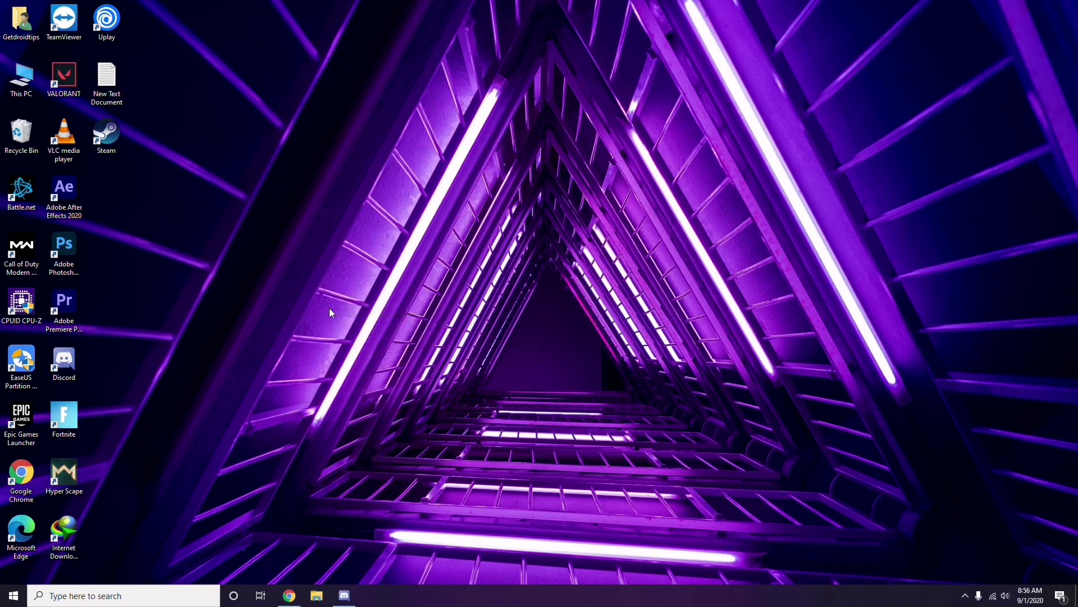